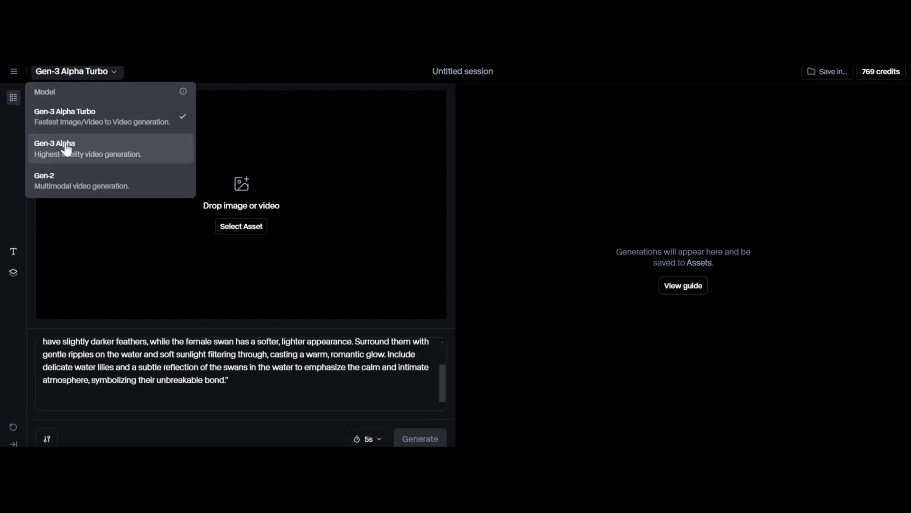
Generate a video from the swan prompt with the Gen-3 Alpha model and play back the result
left_click(67, 149)
left_click(419, 439)
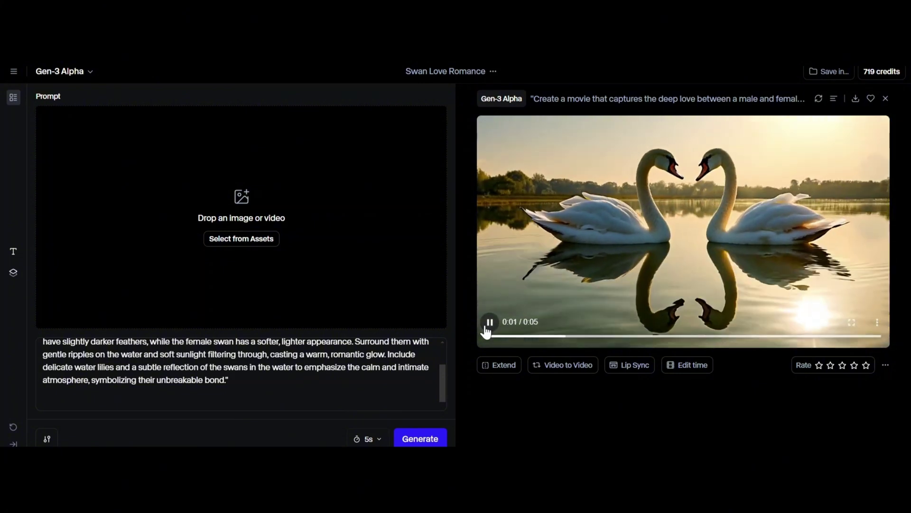
left_click(488, 325)
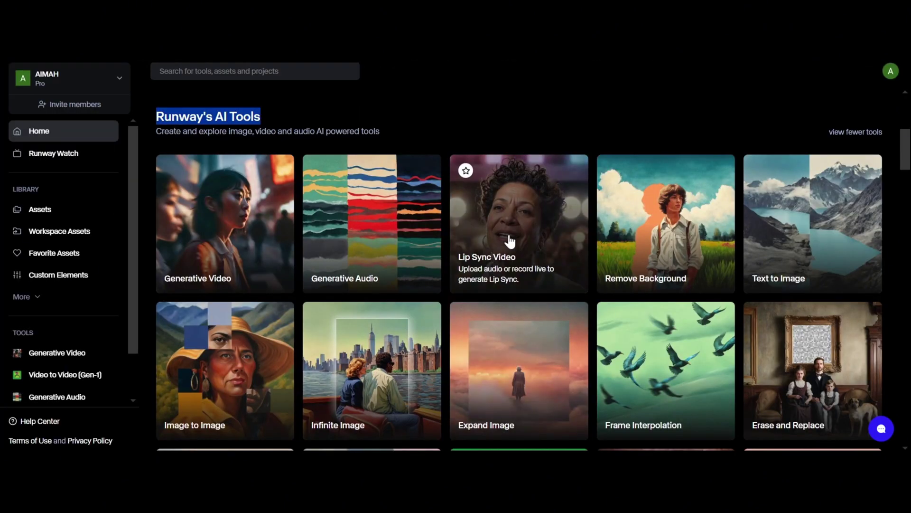
Open Lip Sync Video and write the face's dialogue as "Thanks for watching! Don't forget to Subscribe to the Channel."
left_click(508, 240)
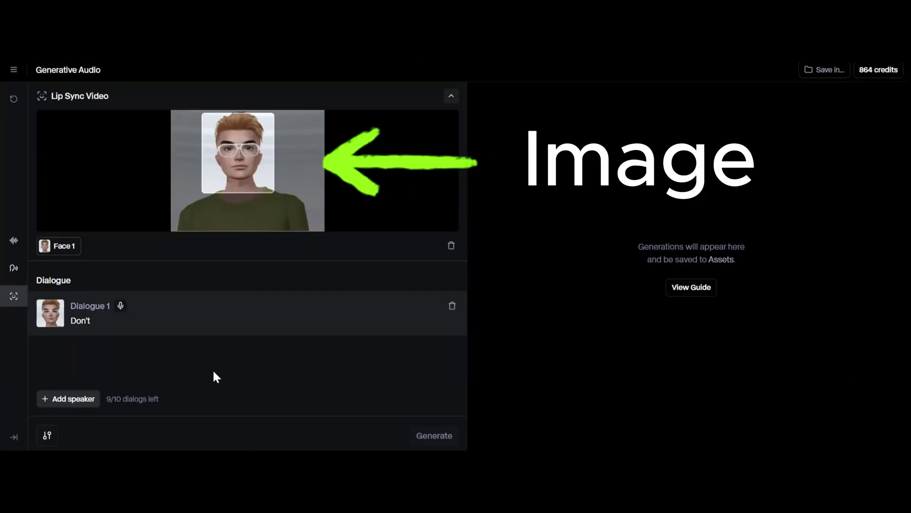
type("forget t")
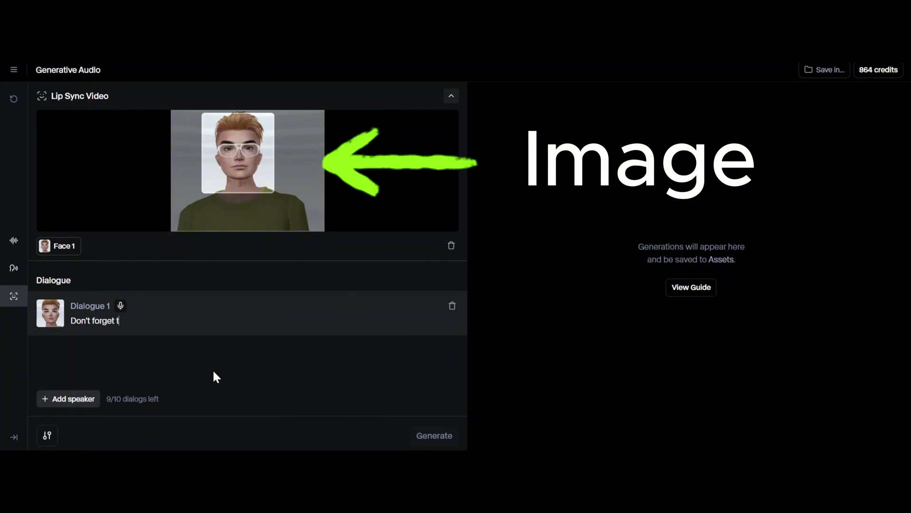
type("o Subscribe to the Channel.")
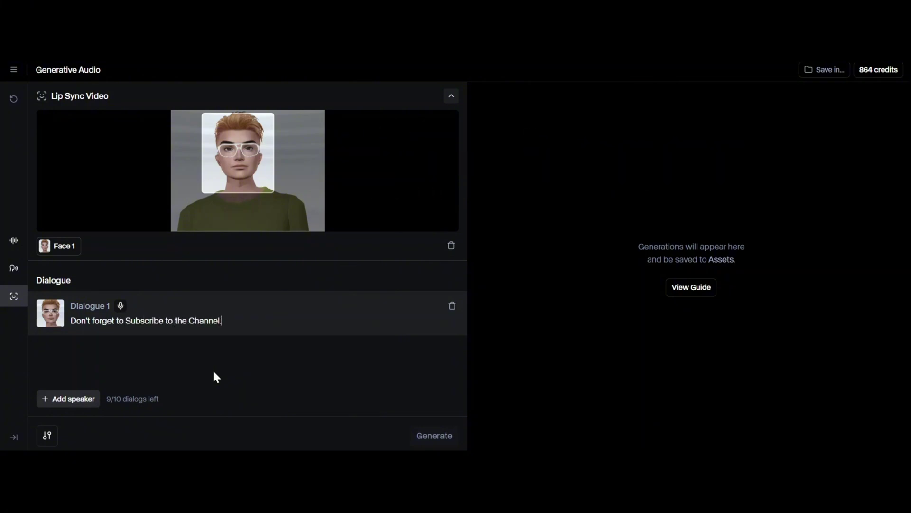
key("Home")
type("Thanks for watching!")
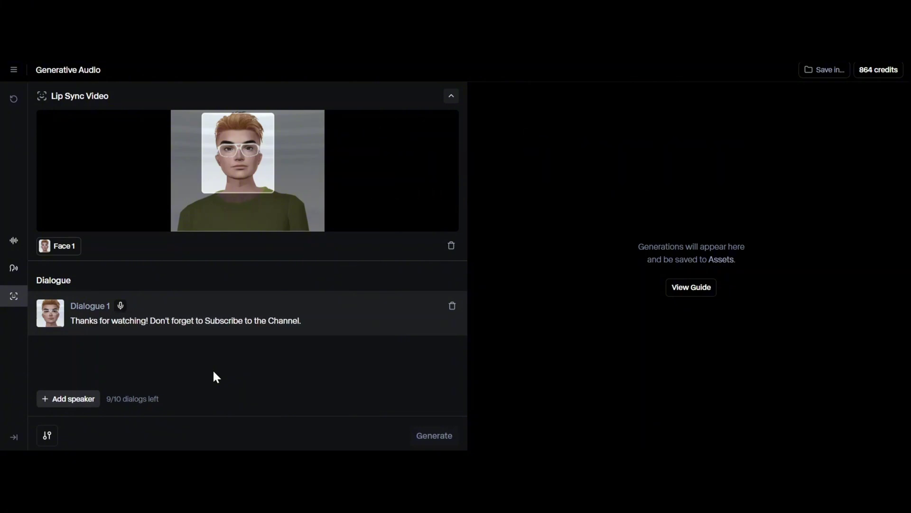
Audition several character voices, assign Frank to Dialogue 1, and generate the lip sync video
left_click(121, 305)
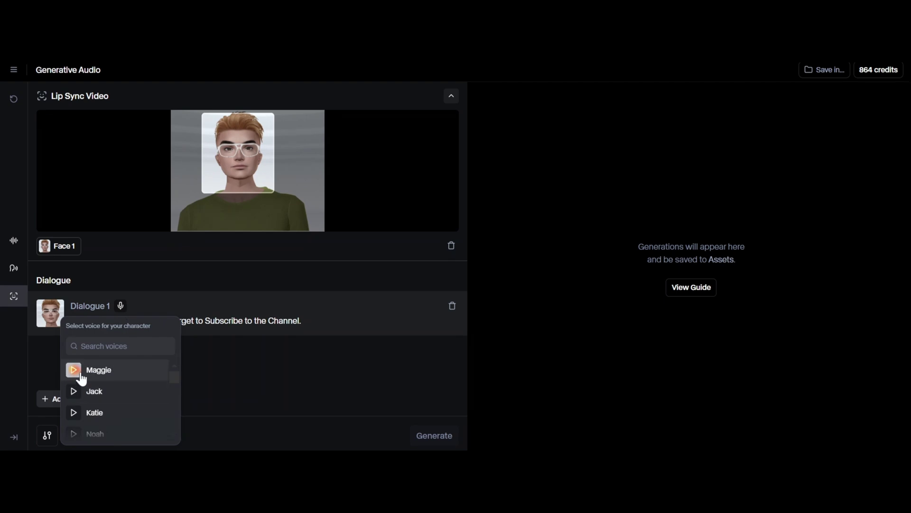
left_click(75, 392)
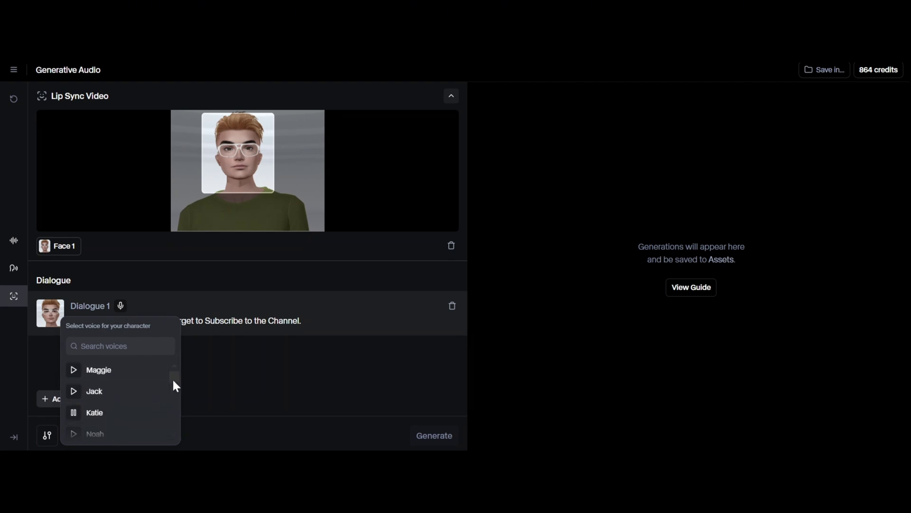
left_click_drag(172, 378, 175, 398)
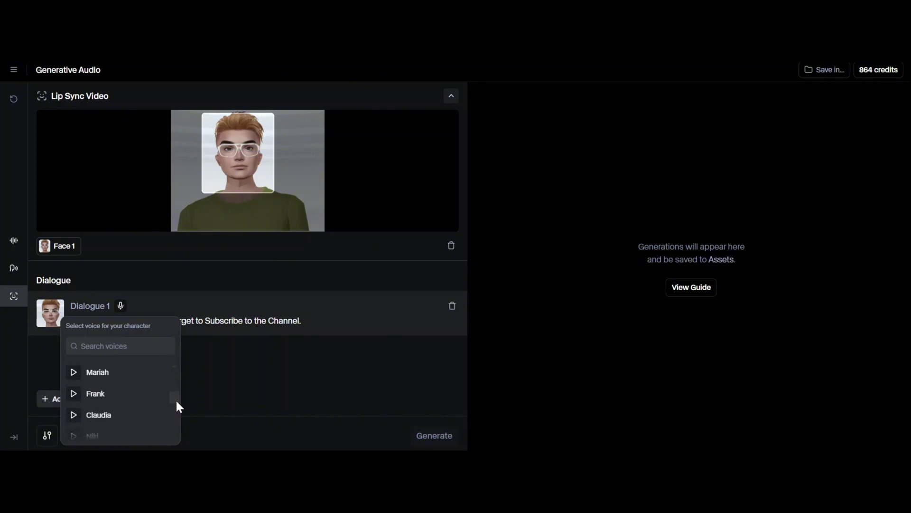
left_click(74, 394)
left_click(119, 394)
left_click(433, 436)
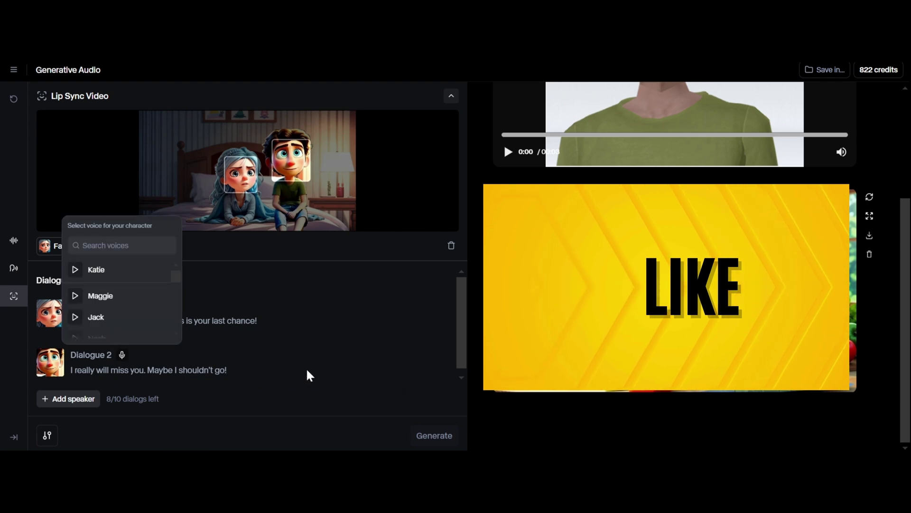
Assign the Noah voice to Dialogue 2 in the two-character bedroom scene
scroll(90, 318, "down", 3)
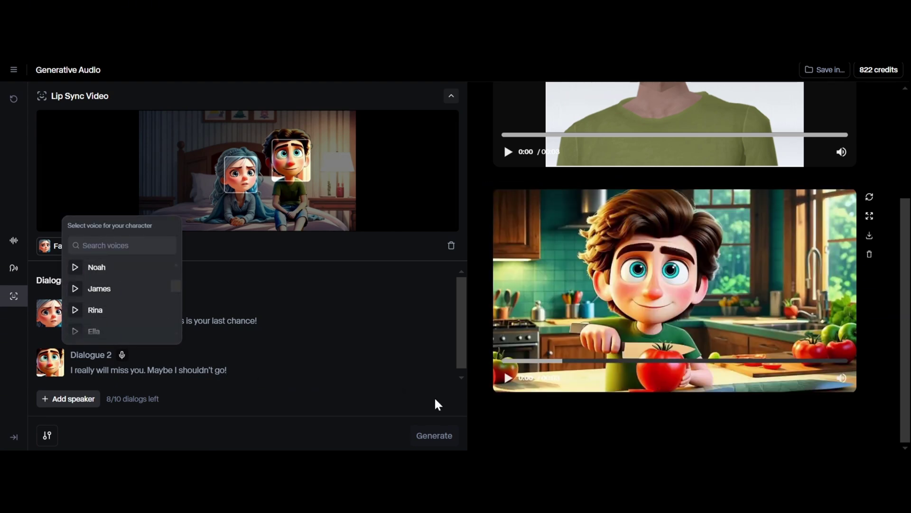
left_click(438, 405)
left_click(121, 355)
left_click(95, 267)
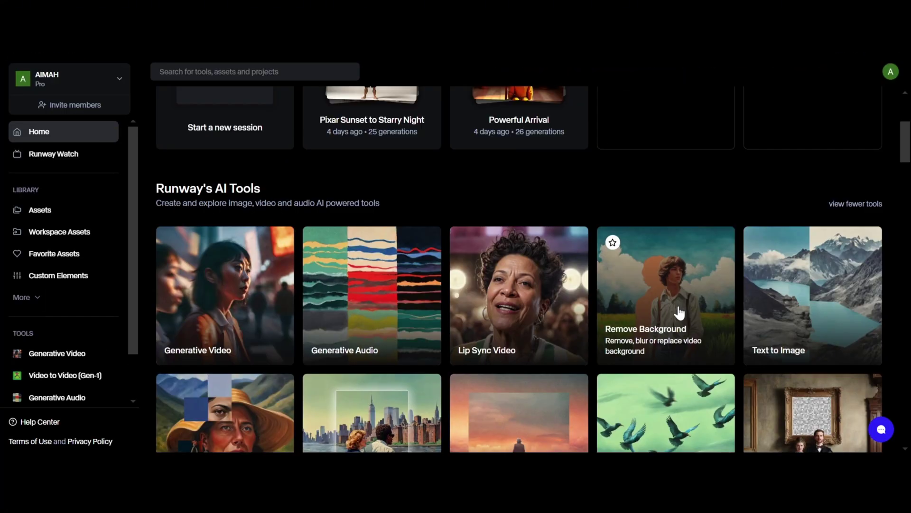
Load the street video 1.mp4 [4] into Remove Background, mask the boy on the bicycle, and preview the mask
left_click(680, 313)
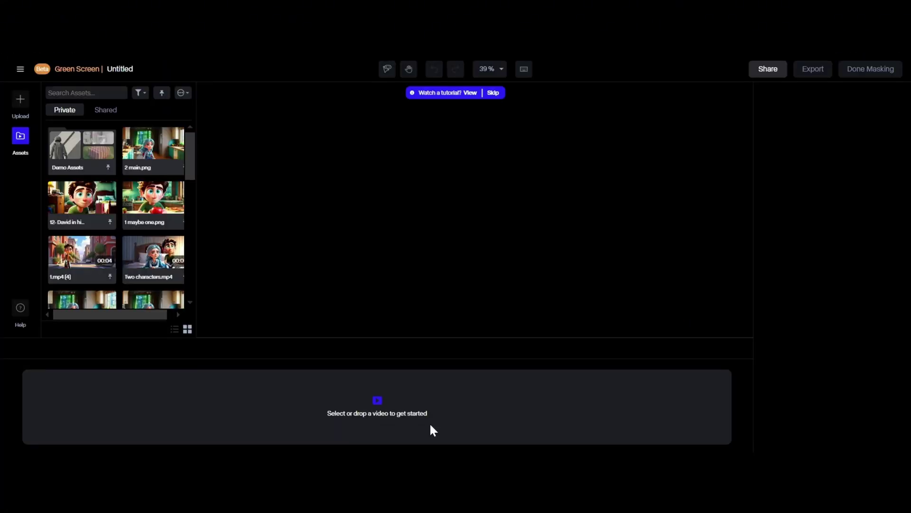
left_click(82, 256)
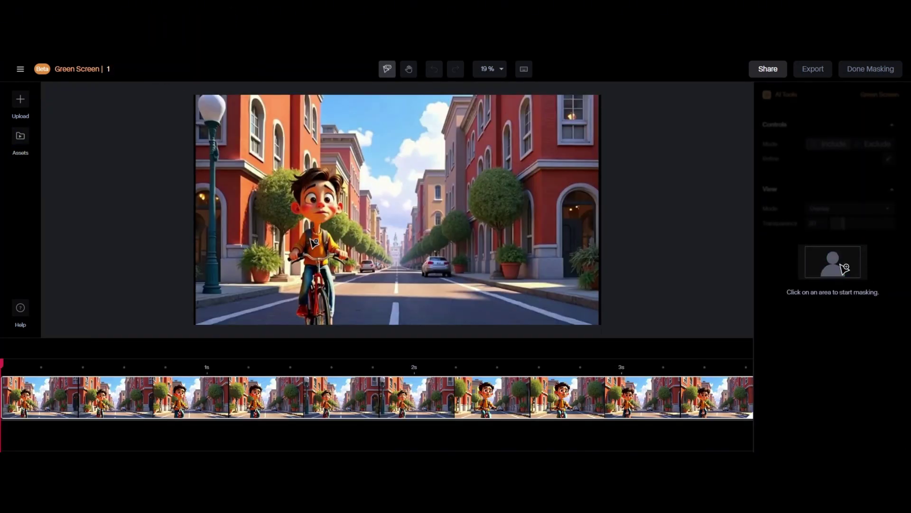
left_click(313, 208)
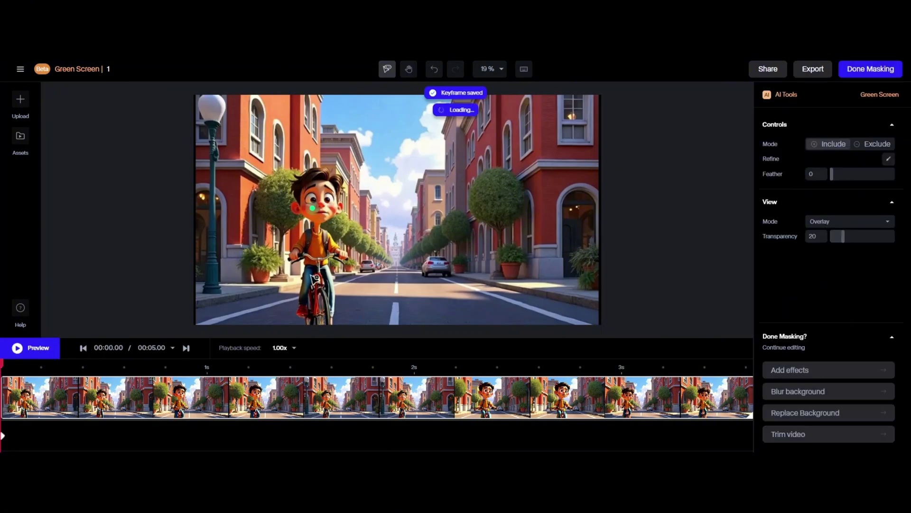
left_click(21, 354)
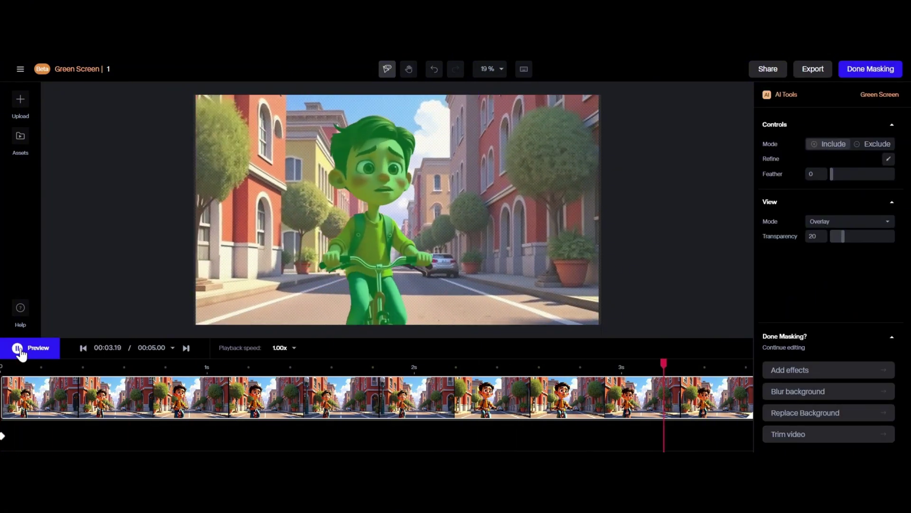
Continue to background replacement, play back the masked clip, and open its green screen mask settings
left_click(824, 412)
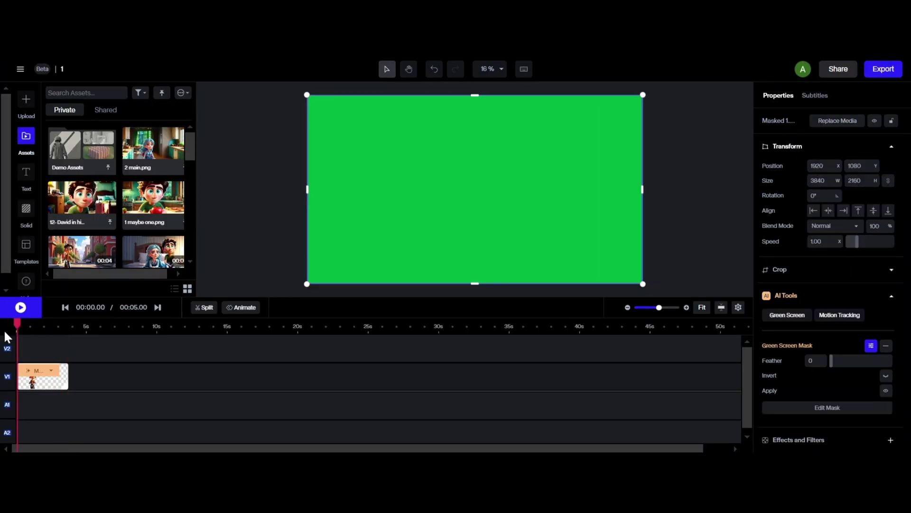
left_click(21, 307)
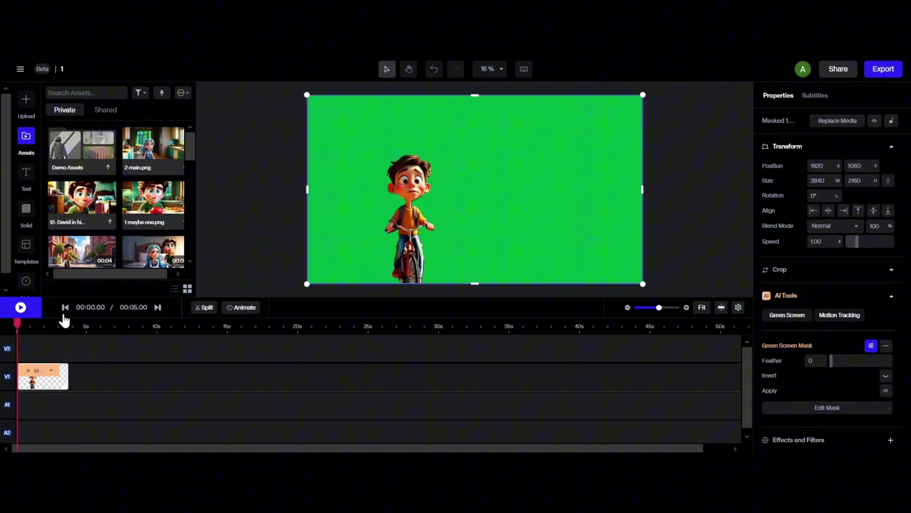
left_click(21, 308)
left_click(872, 275)
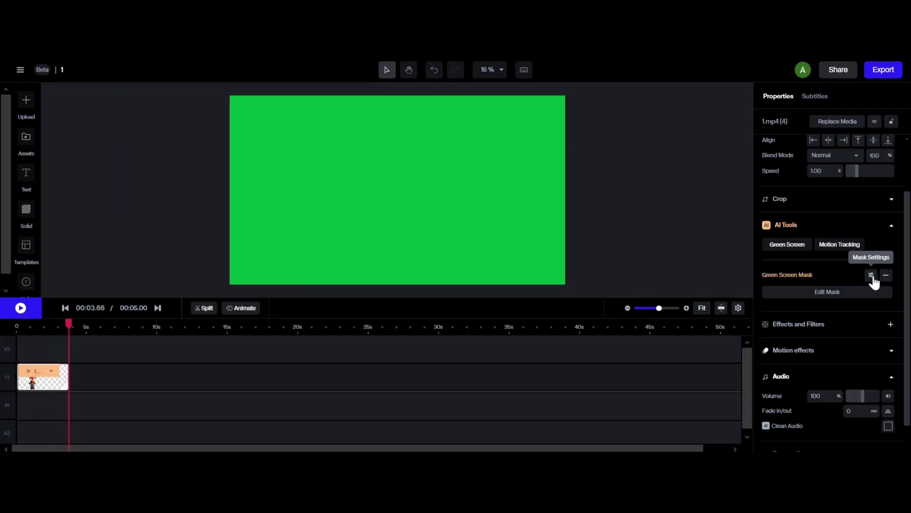
left_click(873, 293)
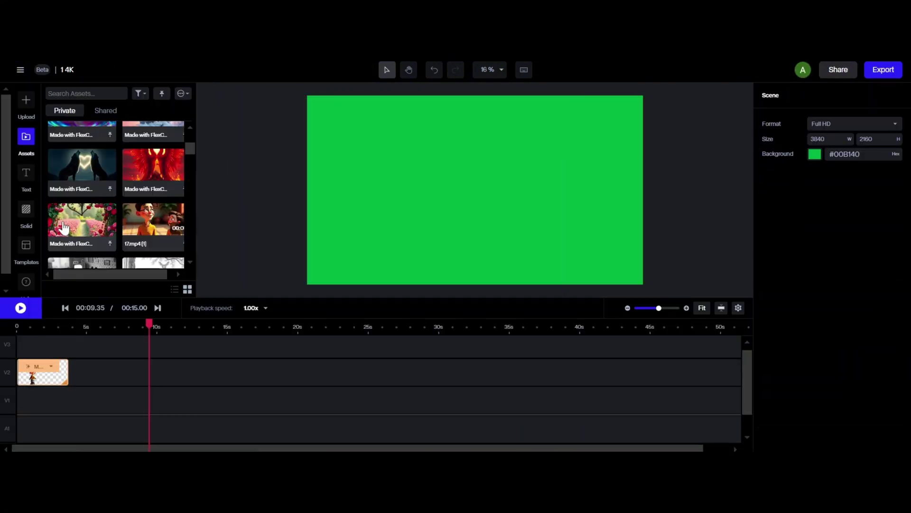
Place the rose garden image beneath the masked boy as a background and play the composite
left_click_drag(64, 228, 407, 244)
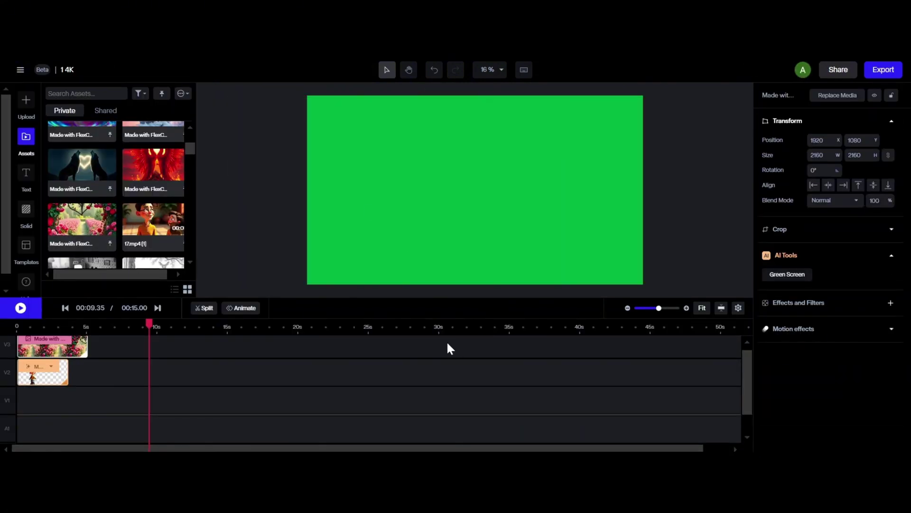
left_click(40, 351)
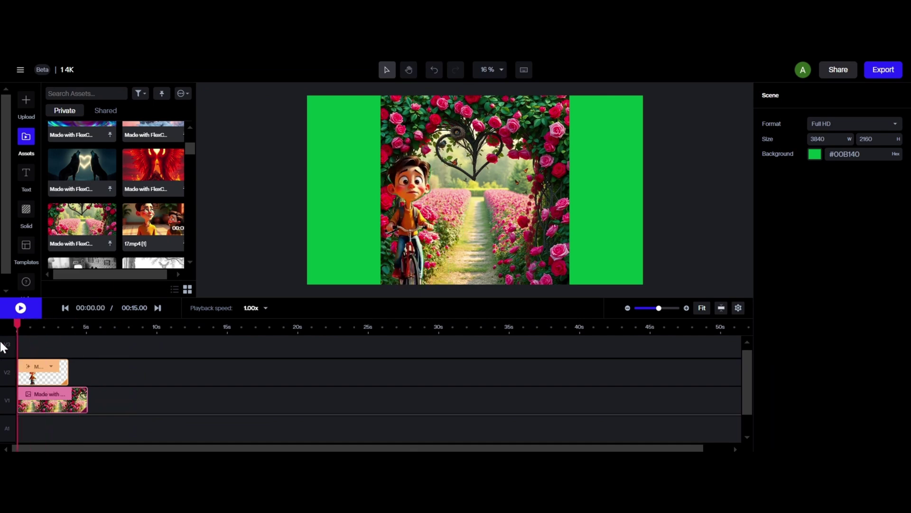
left_click(21, 308)
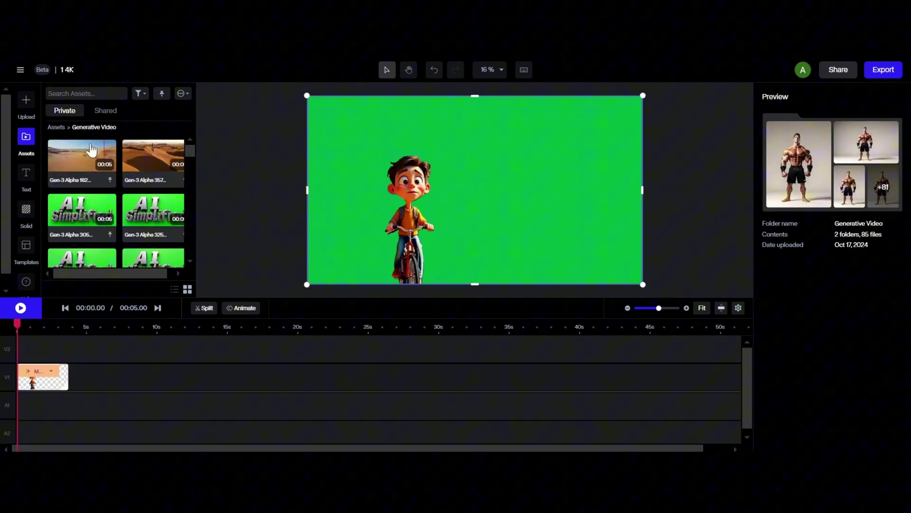
Add the Gen-3 Alpha desert video to the timeline and place it on the track beneath the masked boy
left_click(84, 150)
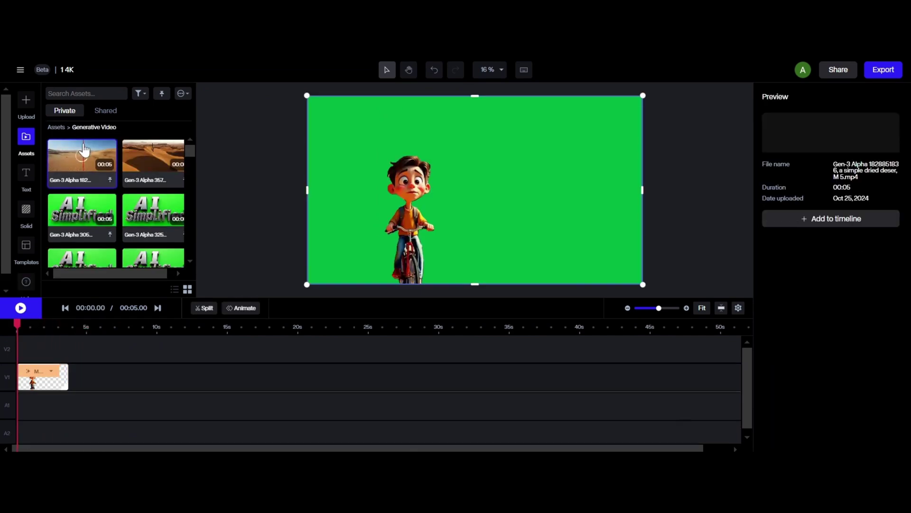
left_click(830, 261)
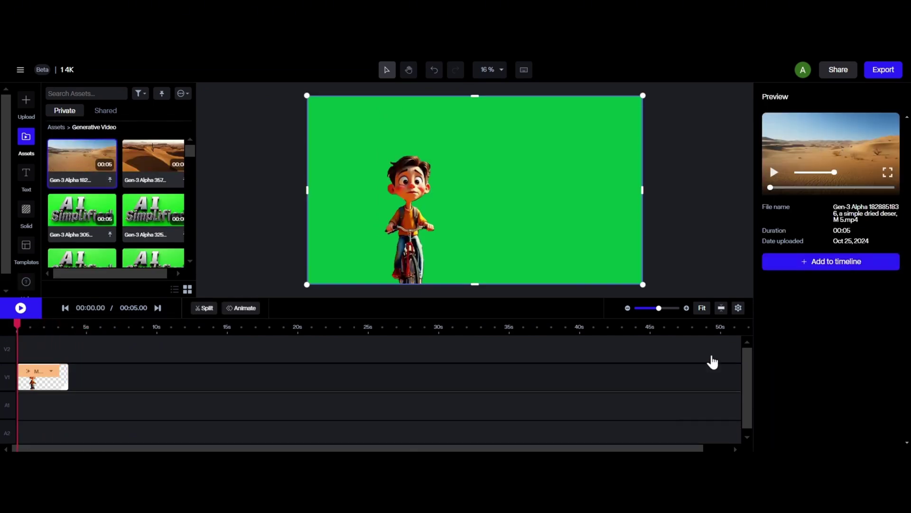
left_click_drag(44, 348, 33, 425)
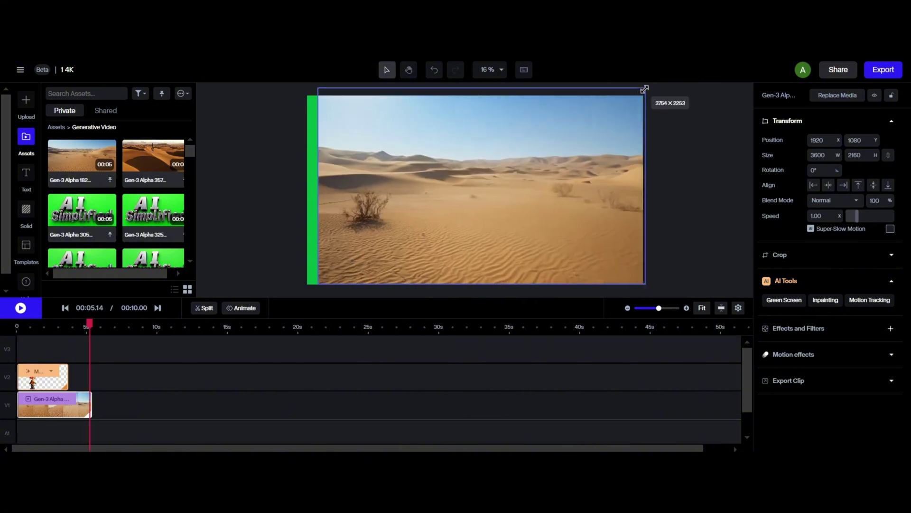
Trim the desert clip to the masked clip's length and export the composite as a 4K MP4
left_click_drag(93, 408, 69, 407)
left_click(26, 314)
left_click(884, 70)
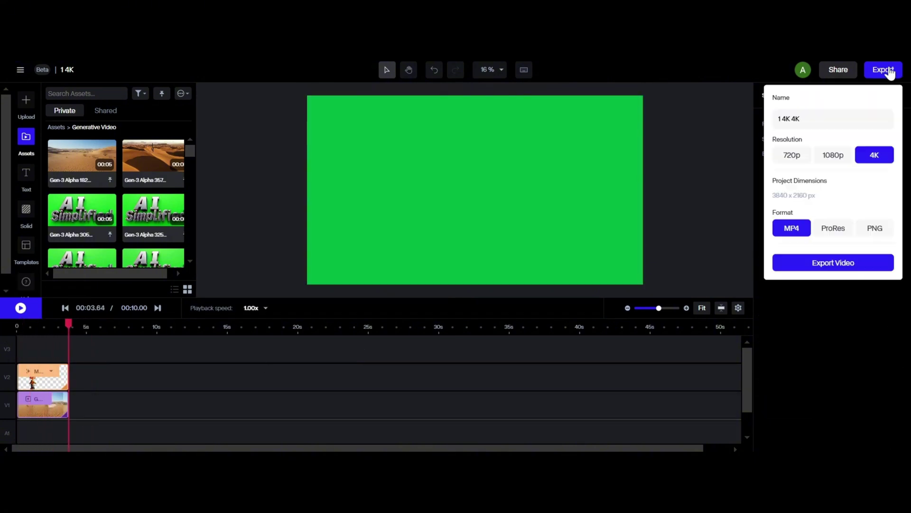
left_click(824, 267)
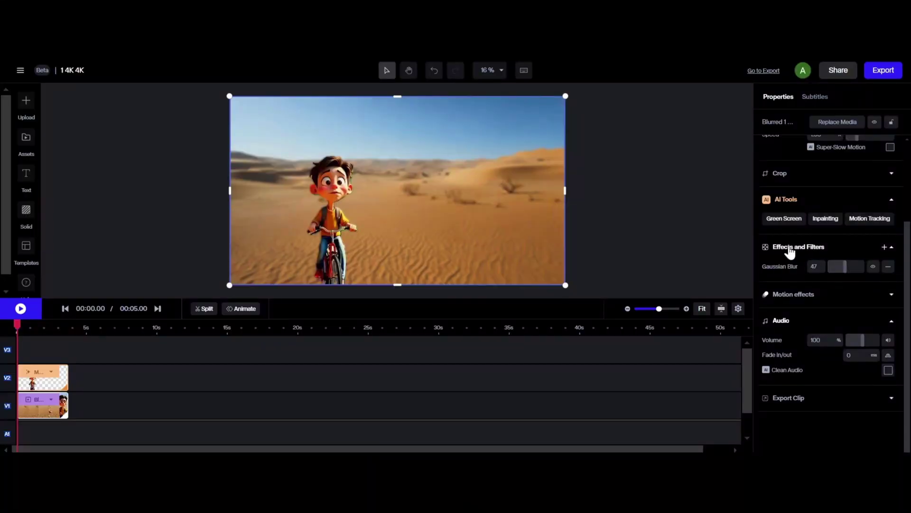
Browse the effects and filters available for the desert background clip
scroll(783, 252, "up", 1)
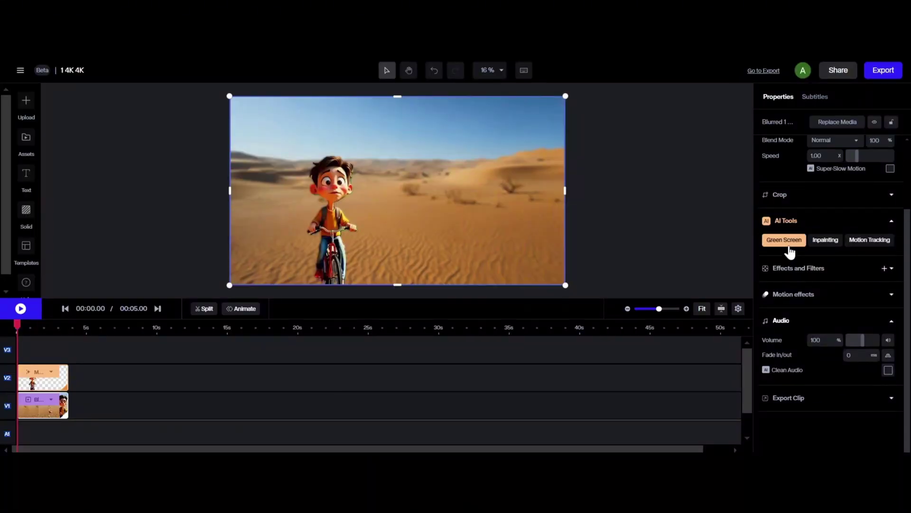
left_click(885, 269)
scroll(830, 356, "down", 5)
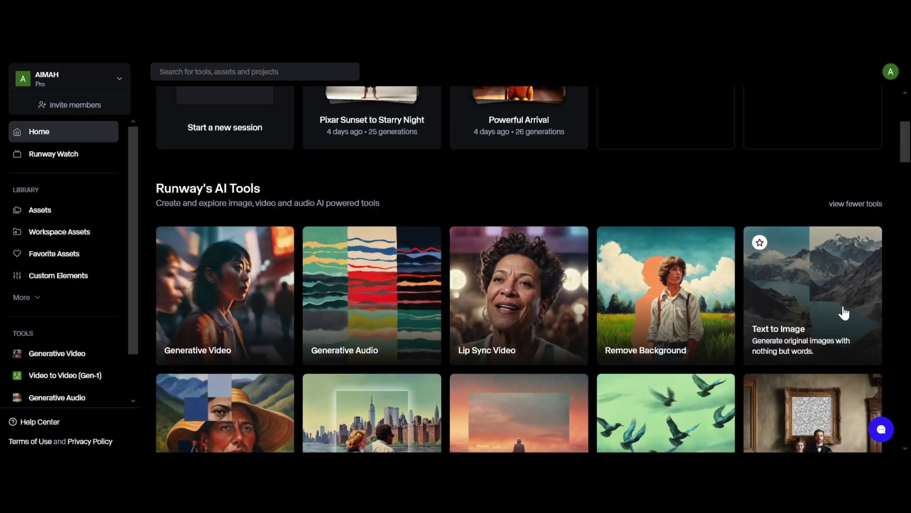
Browse the style presets in Text to Image, and open the option to train a custom model
left_click(843, 311)
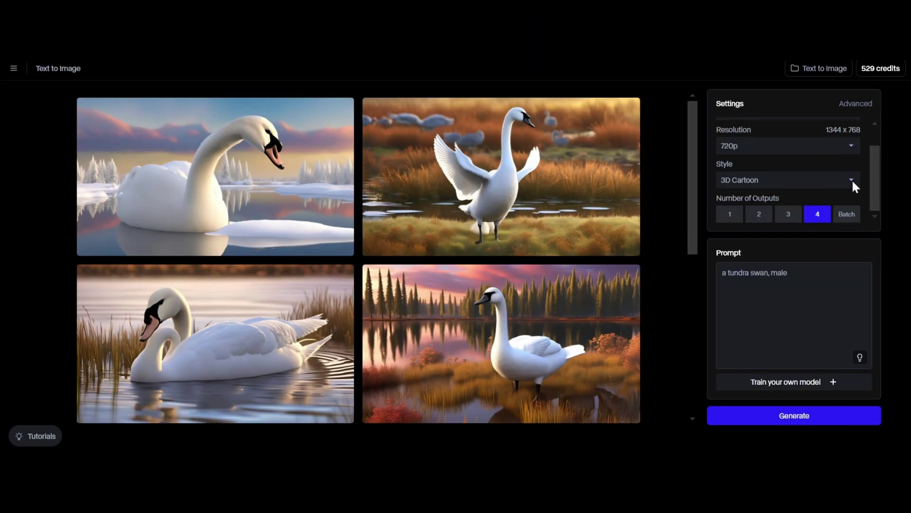
left_click(852, 180)
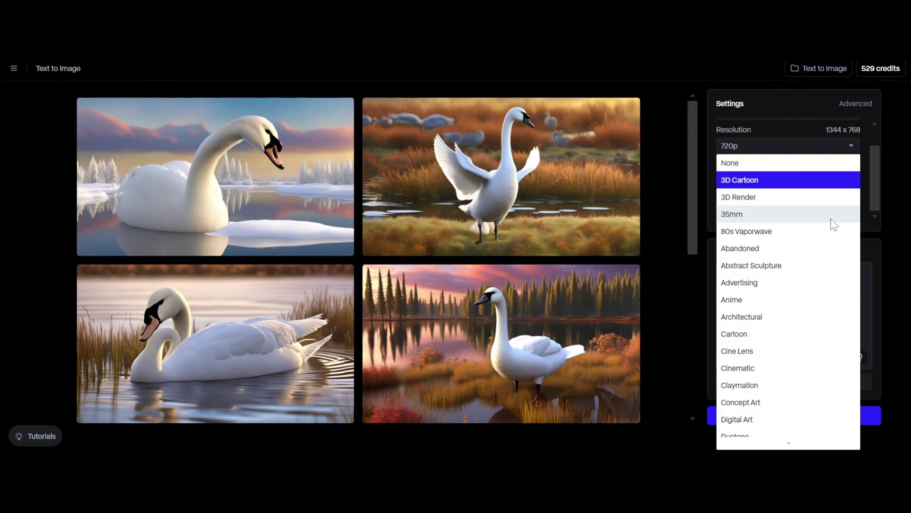
scroll(763, 230, "down", 2)
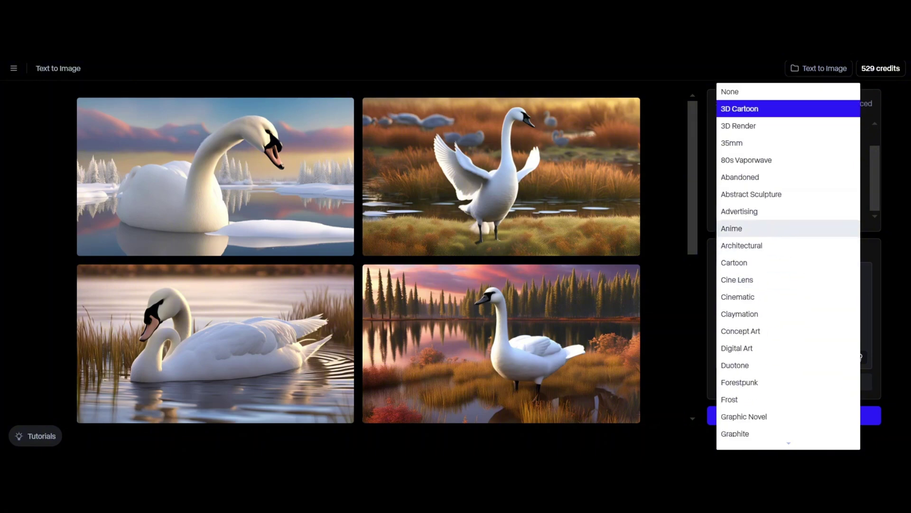
scroll(750, 366, "down", 5)
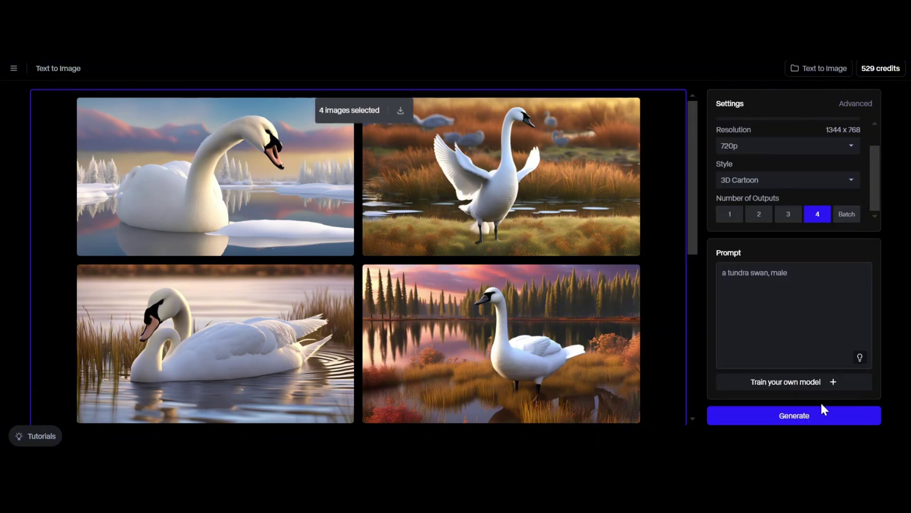
left_click(802, 385)
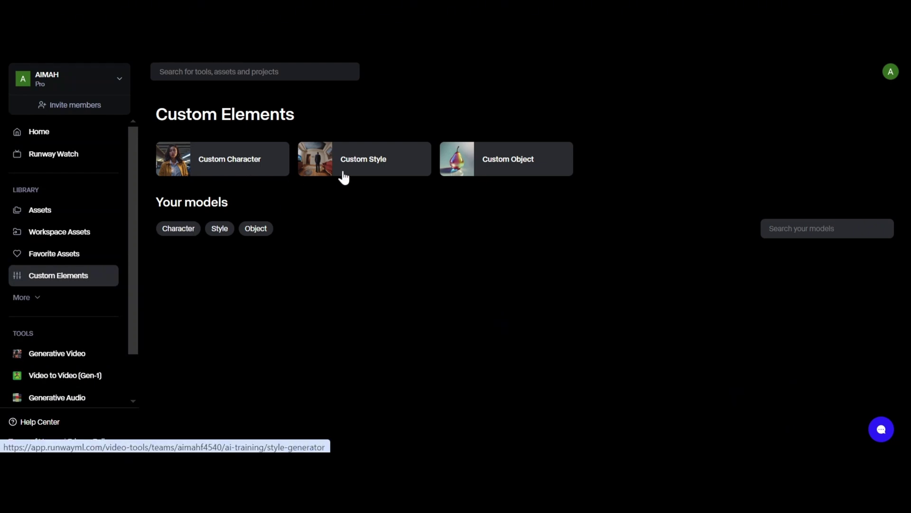
Train a custom character from the uploaded images of the cartoon boy, using the keyword "David" and the free training
left_click(250, 156)
left_click(477, 428)
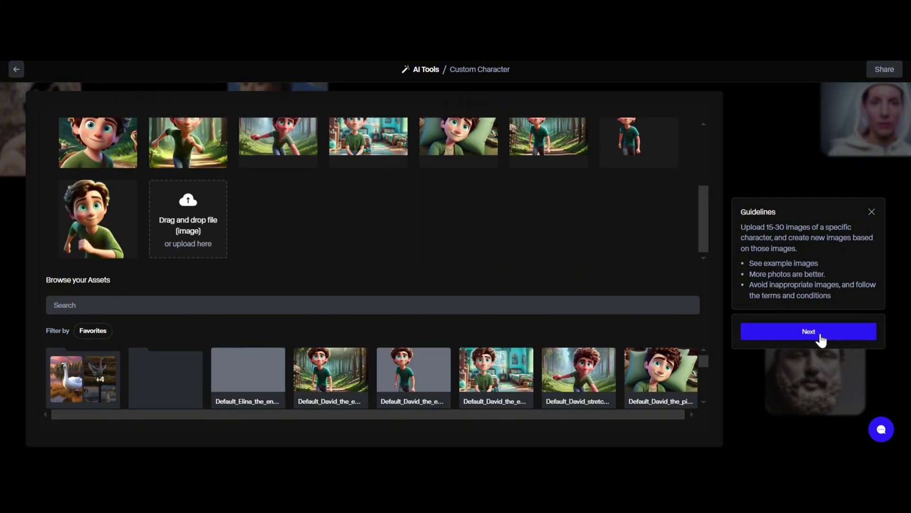
left_click(820, 334)
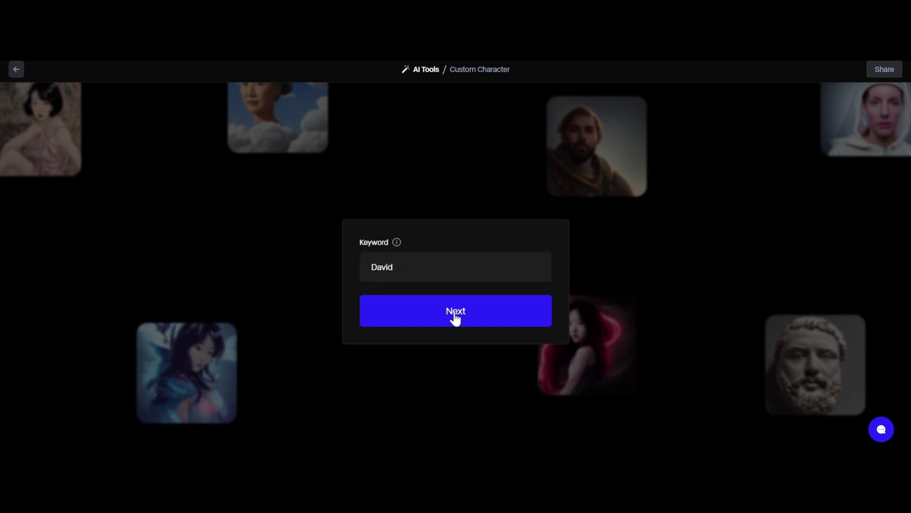
left_click(455, 313)
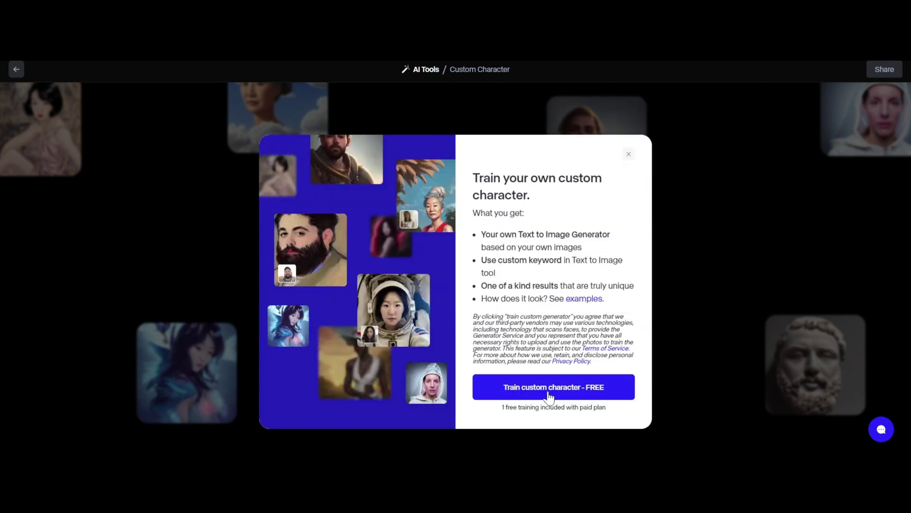
left_click(549, 394)
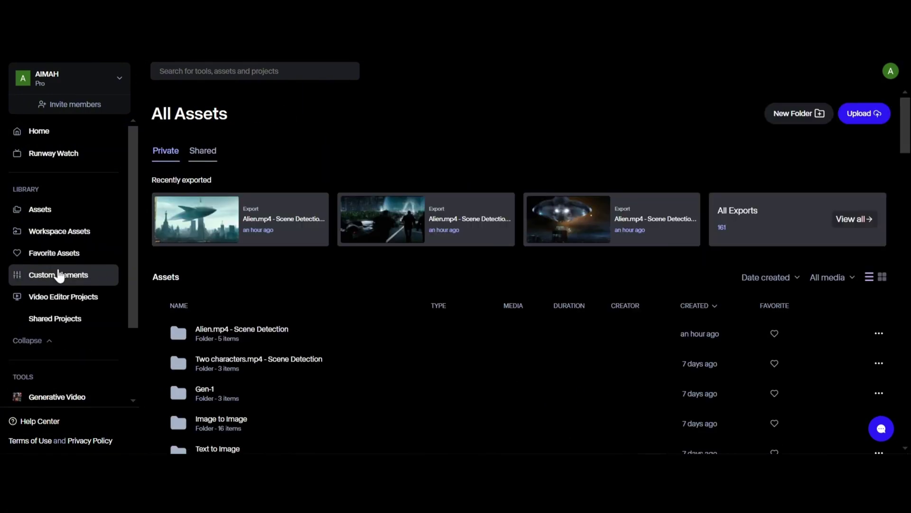
Open the trained David model from Custom Elements and generate images from the prompts "David cycling outside" and "David is having lunch"
left_click(57, 276)
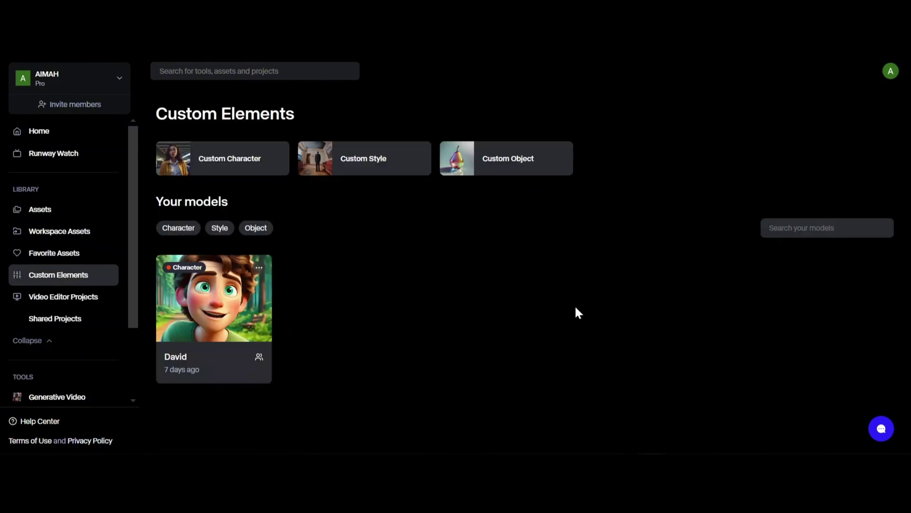
left_click(210, 330)
type("cycling outside")
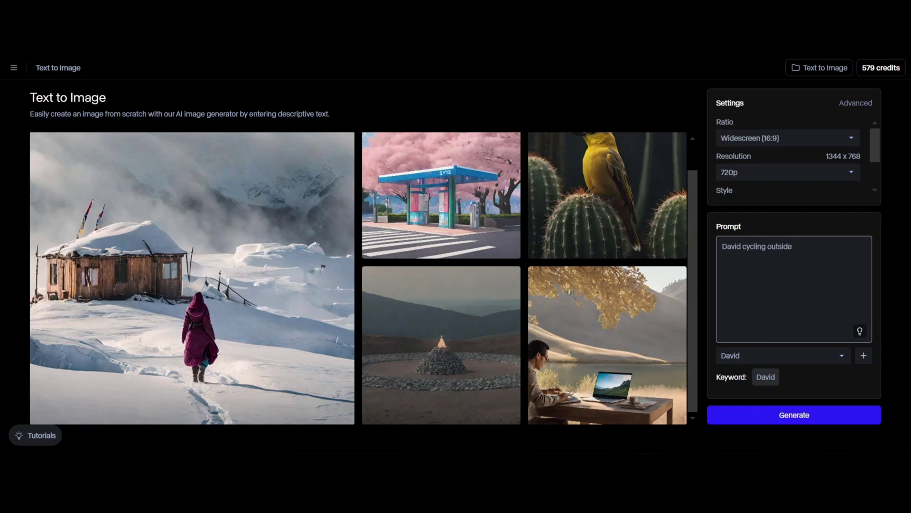
left_click(806, 417)
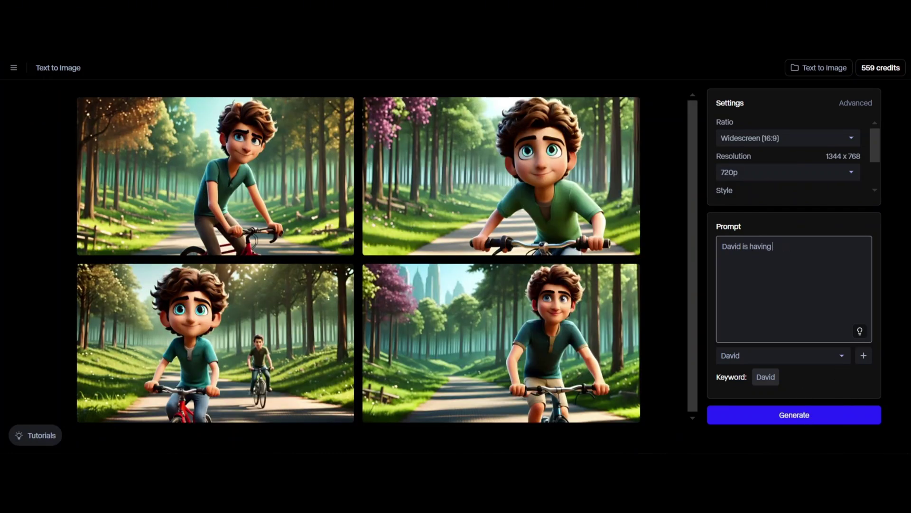
type("lunch")
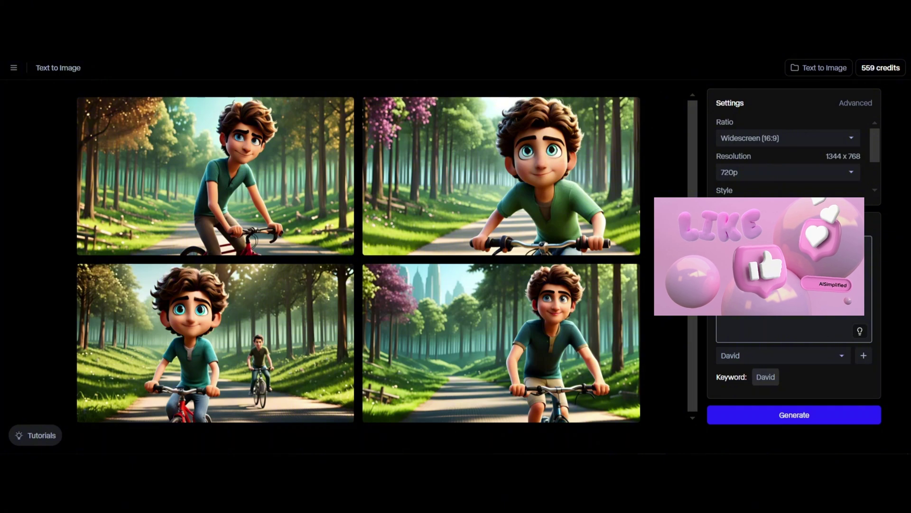
left_click(786, 420)
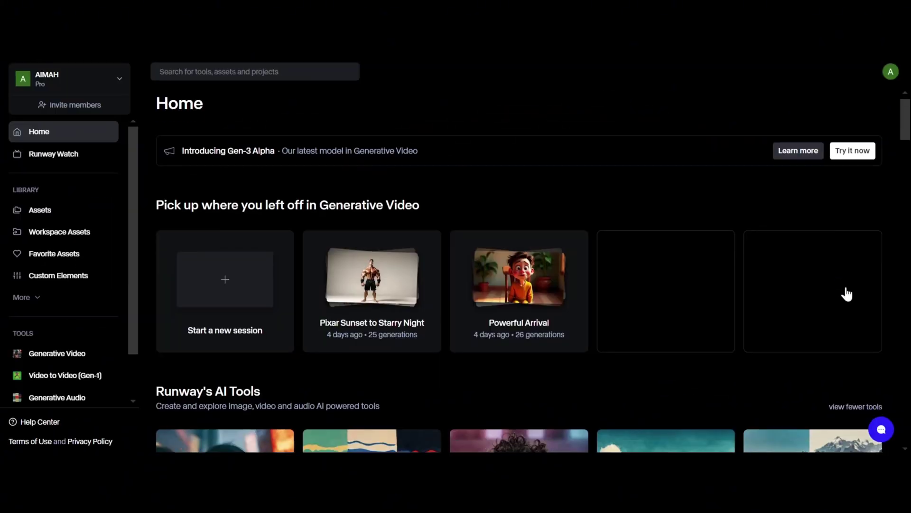
In Image to Image, transform the howling wolves picture with the Cinematic style, prompt weight 14.0 and prompt "Two wolves showing love to each other"
scroll(847, 291, "down", 10)
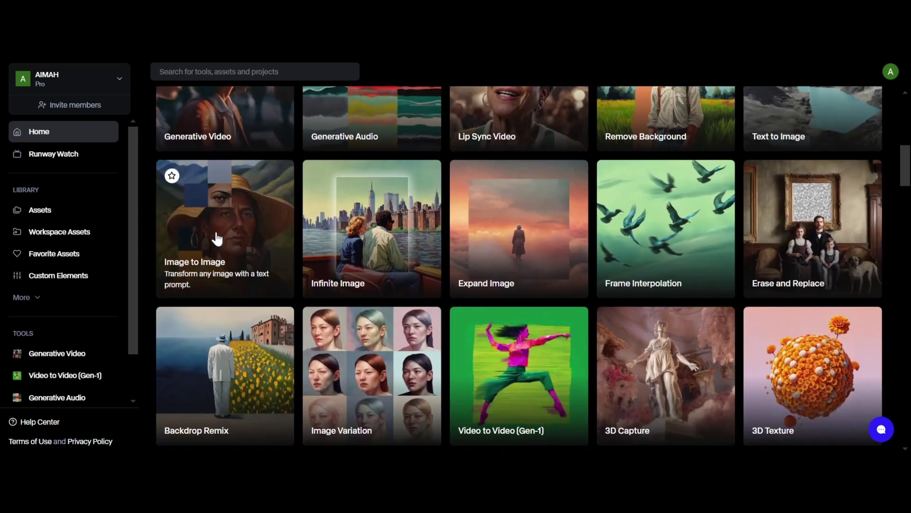
left_click(218, 236)
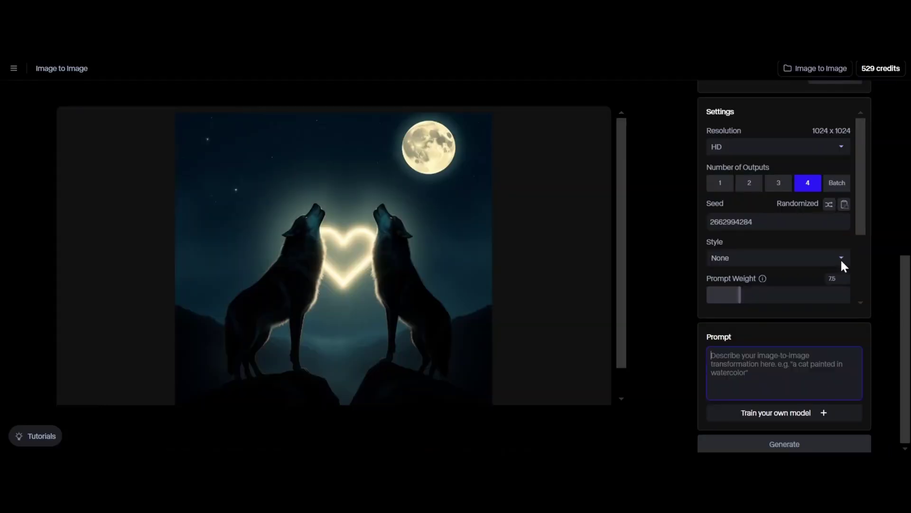
left_click(842, 264)
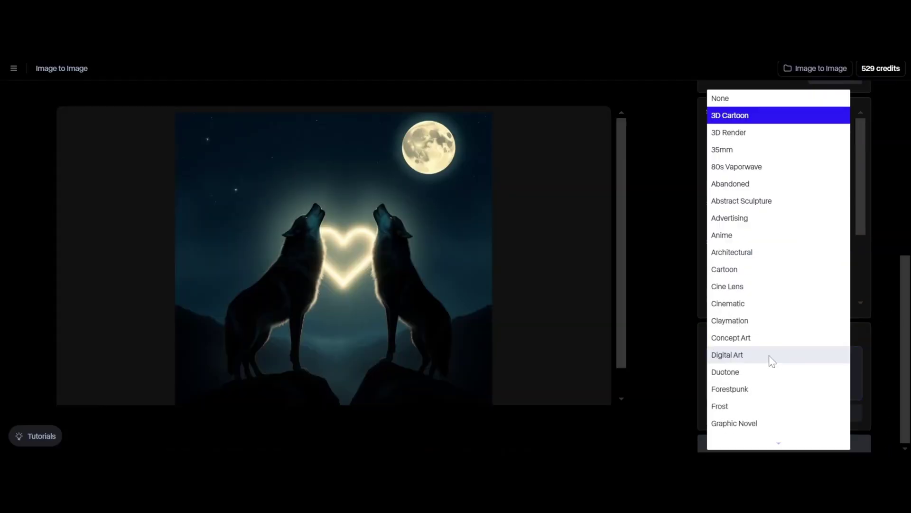
left_click(757, 304)
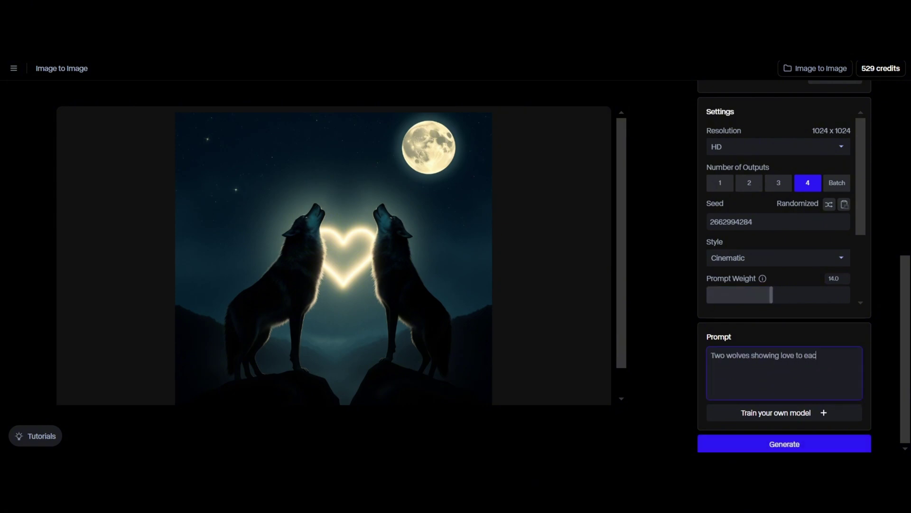
left_click(786, 446)
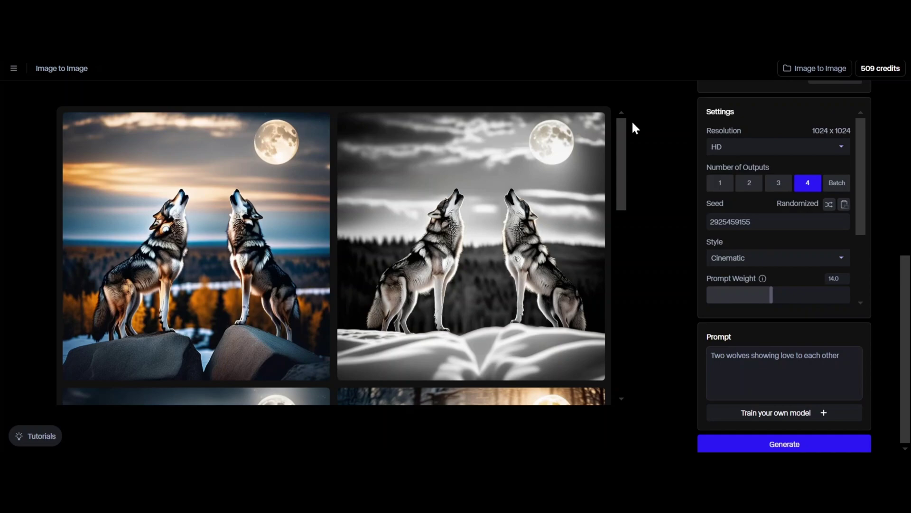
scroll(636, 192, "down", 3)
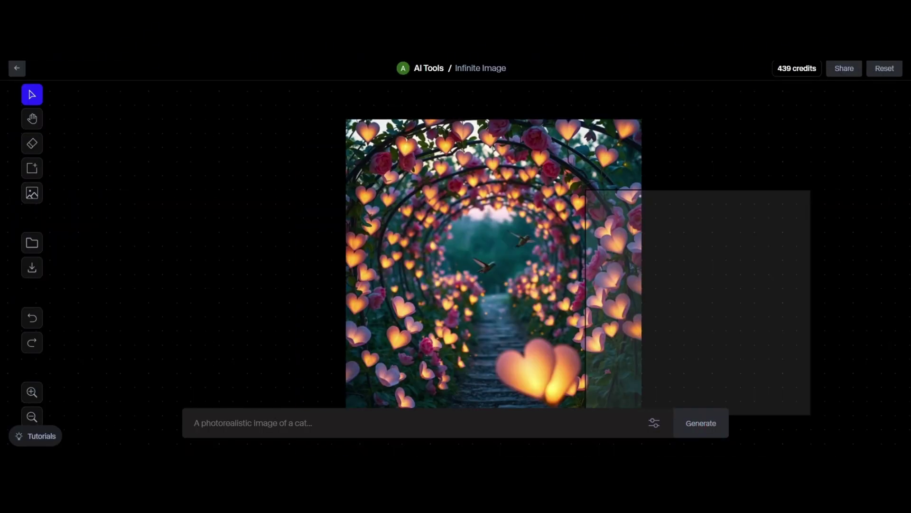
Try to extend the garden arch image in Infinite Image with the prompt "fill appropriately", and go through the generated variations
type("fill appropri")
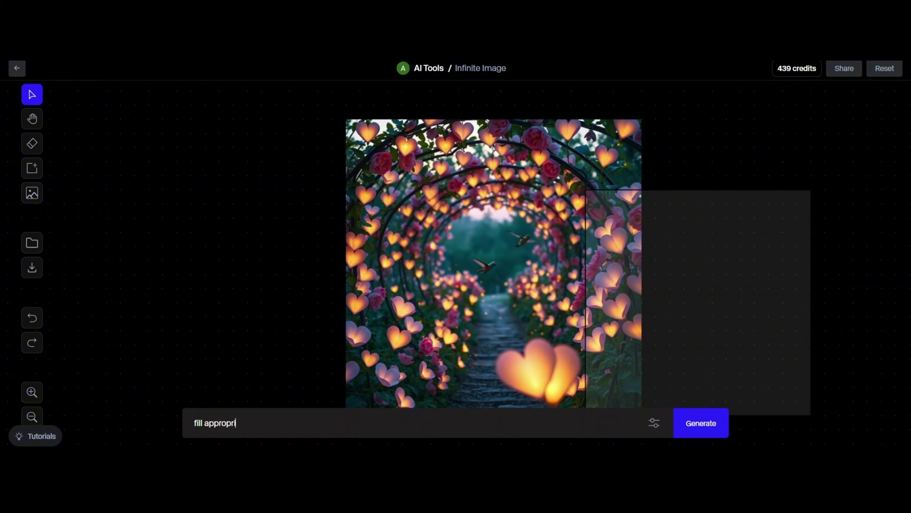
type("ately")
left_click(699, 303)
key("h")
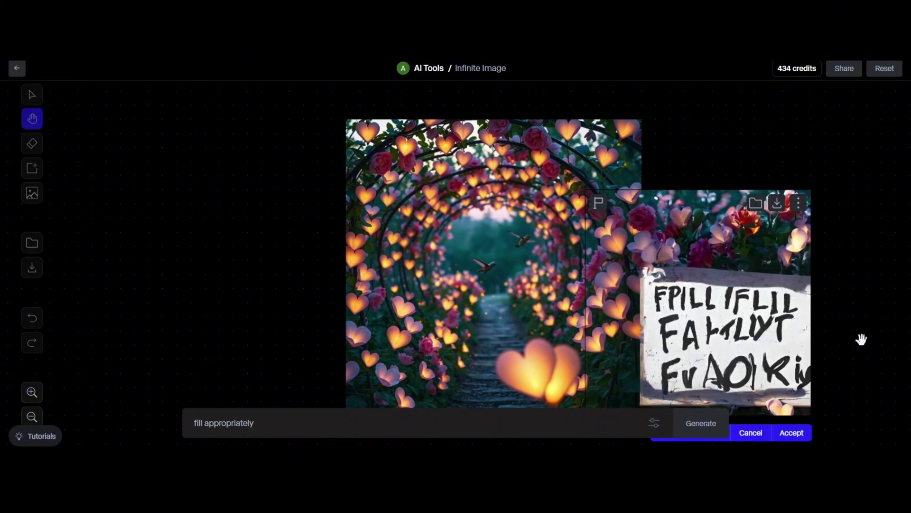
scroll(796, 409, "down", 3)
left_click(719, 362)
left_click(718, 362)
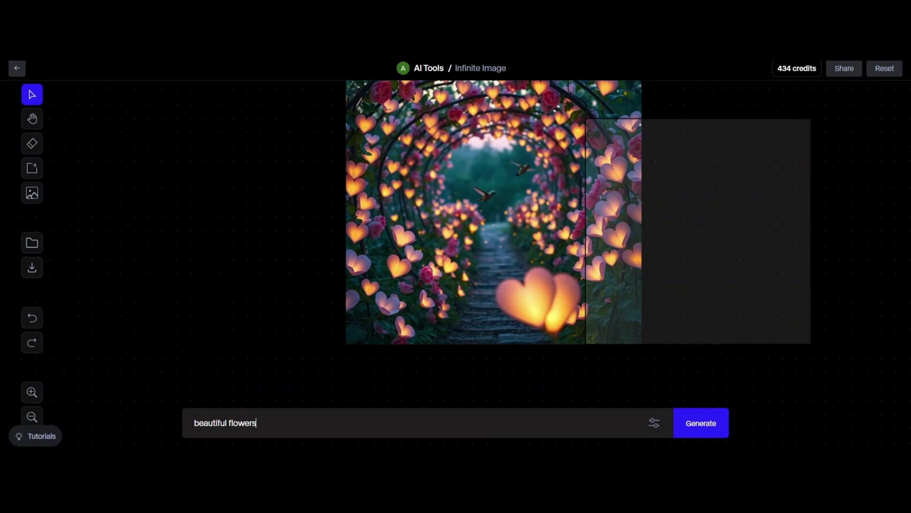
Extend the garden arch image with the prompt "beautiful flowers", and brush over the flying birds to replace them with the prompt "delete"
key("Return")
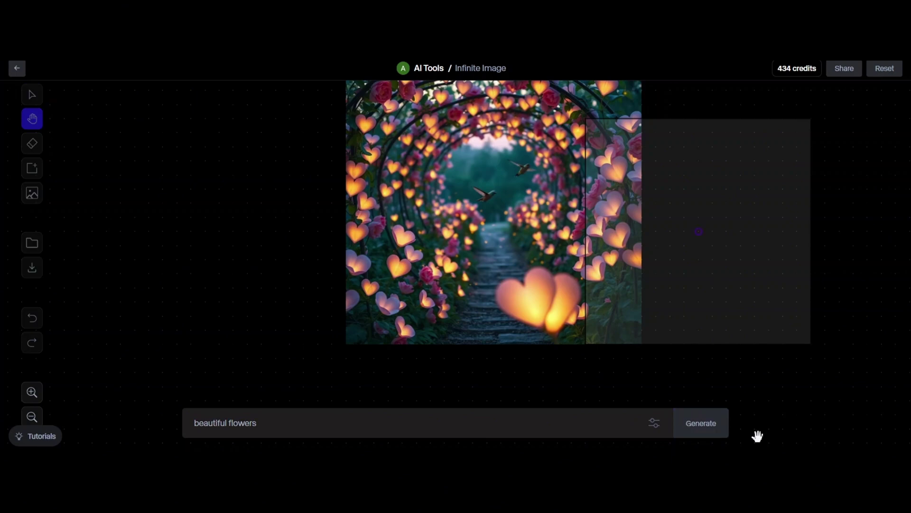
left_click(718, 363)
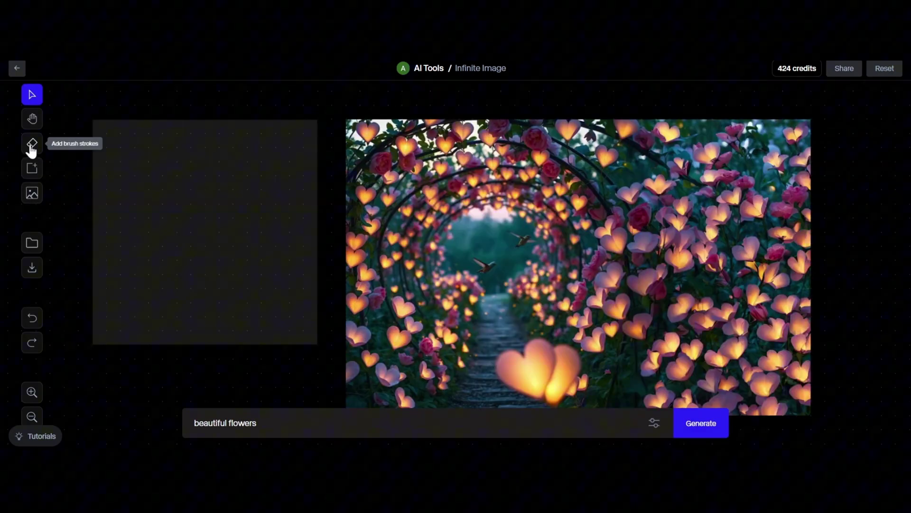
left_click(32, 145)
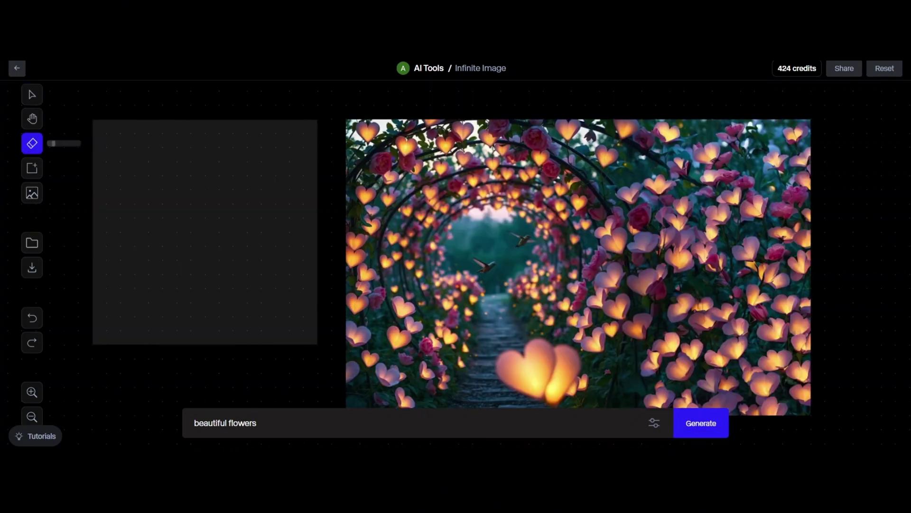
left_click(519, 241)
left_click(485, 262)
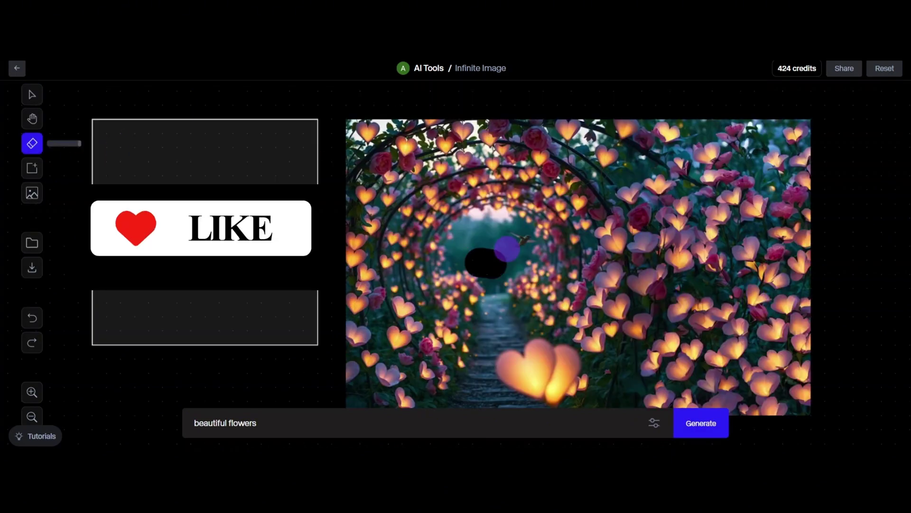
left_click_drag(259, 423, 160, 416)
type("delete")
key("Return")
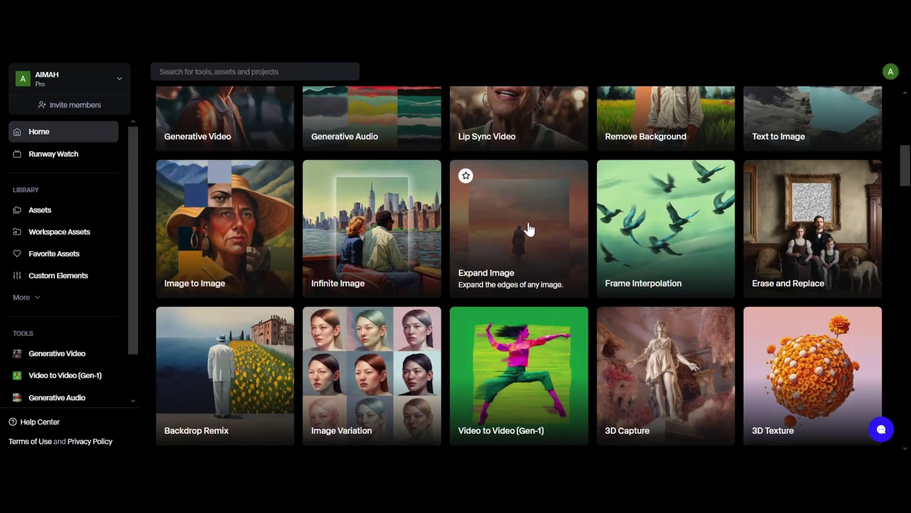
In Expand Image, expand the howling wolves picture at 0.5x scale and original aspect ratio without a prompt, and review the results
left_click(529, 229)
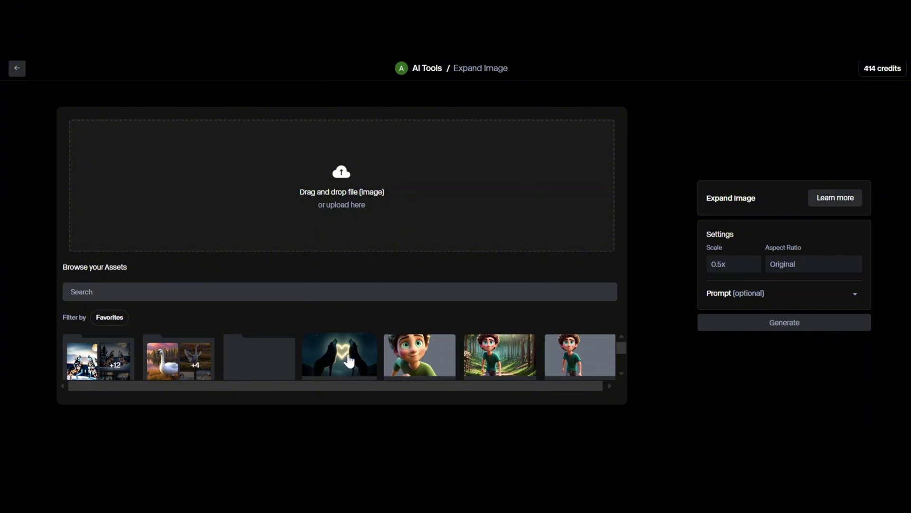
left_click_drag(353, 177, 338, 184)
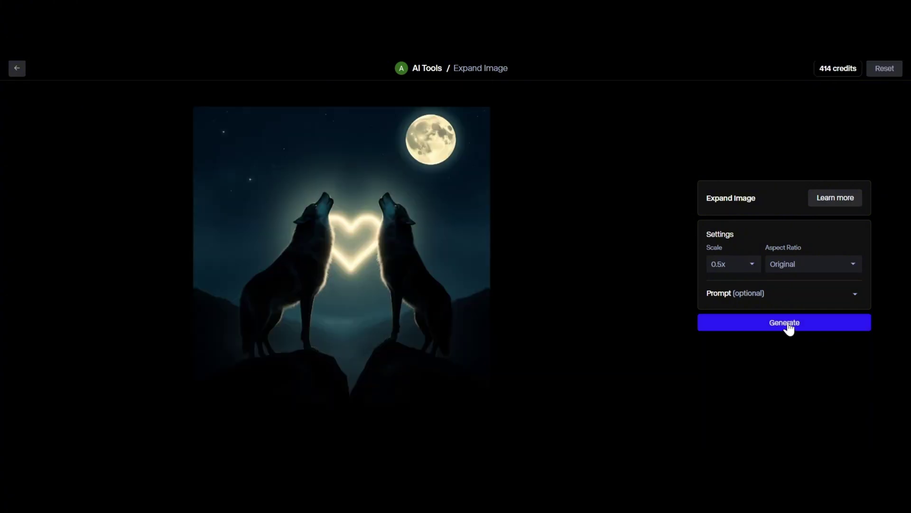
left_click(786, 323)
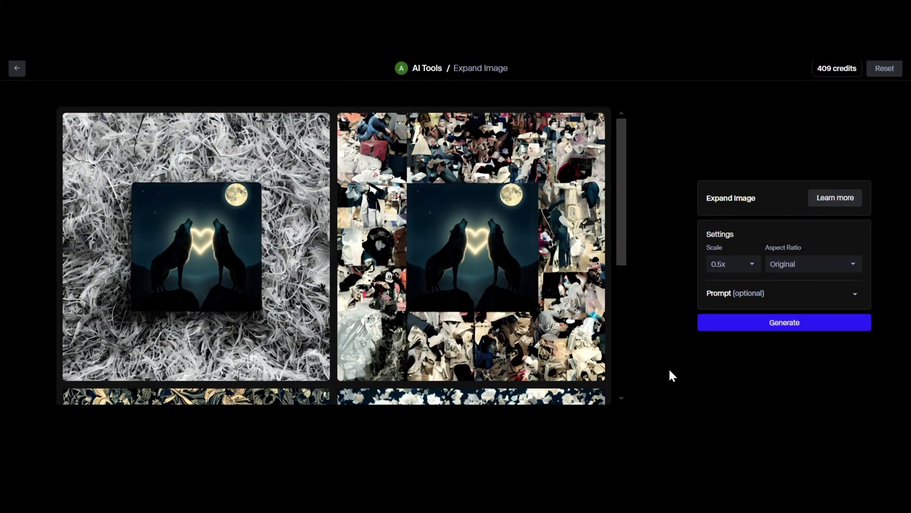
scroll(429, 266, "down", 5)
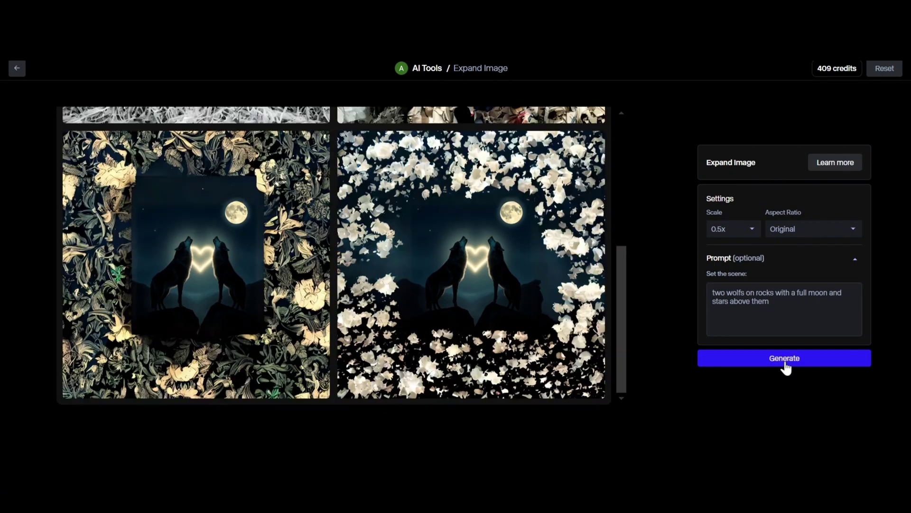
Expand the wolves picture again with the prompt "two wolfs on rocks with a full moon and stars above them", and review the results
left_click(783, 362)
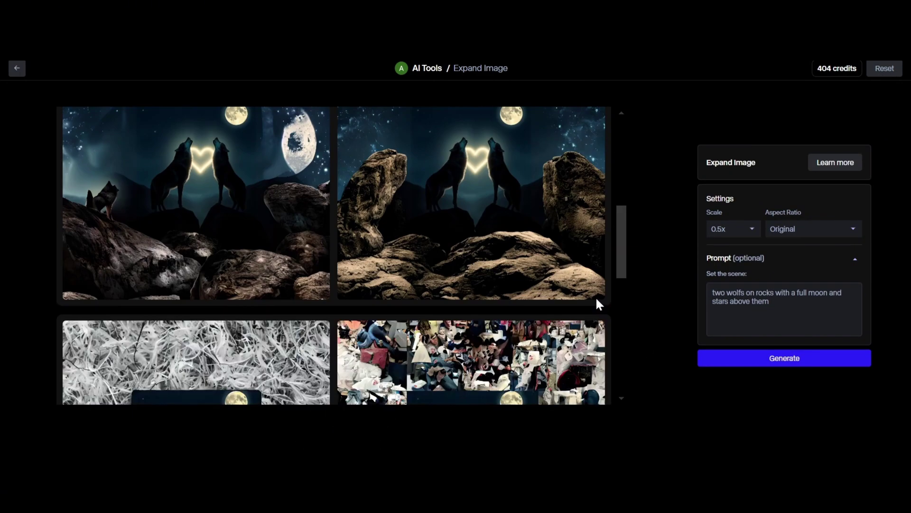
scroll(597, 299, "up", 5)
scroll(597, 302, "down", 2)
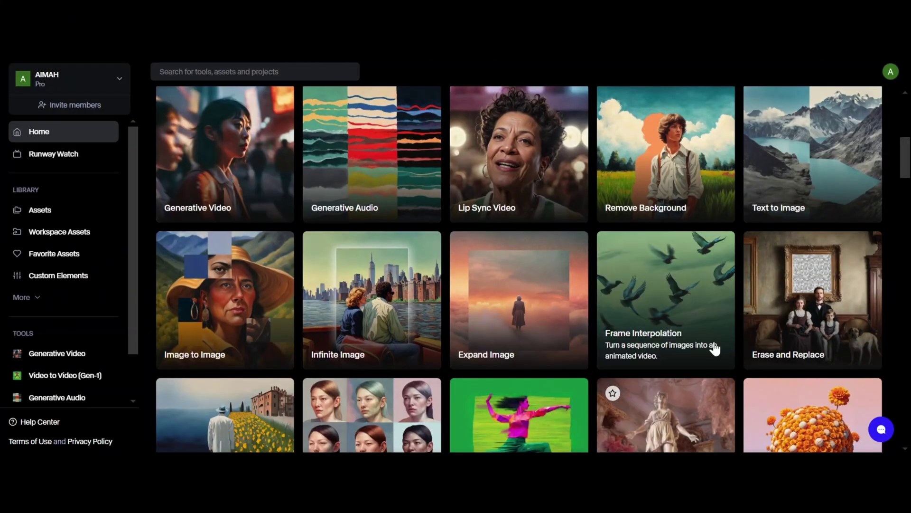
In Frame Interpolation, upload the koi and phoenix images, set the clip duration to 7.75 s, generate the animated video and play it
left_click(686, 301)
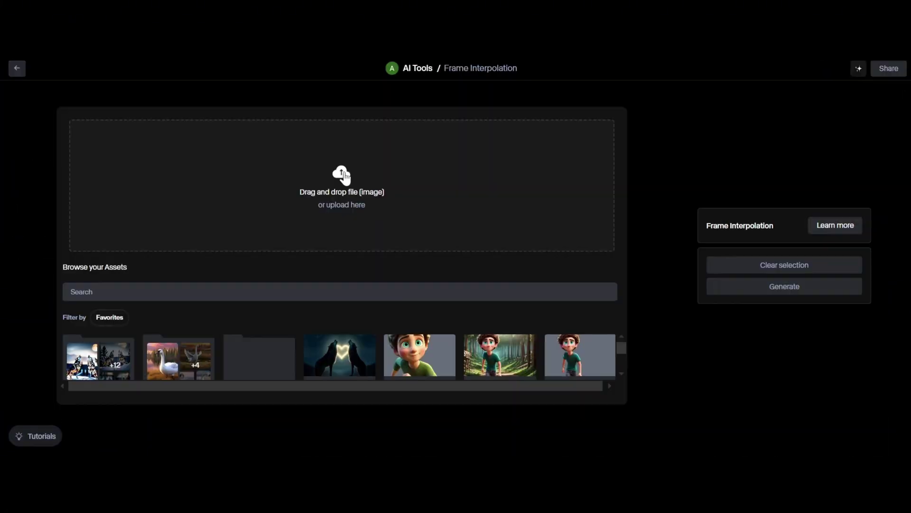
left_click(342, 175)
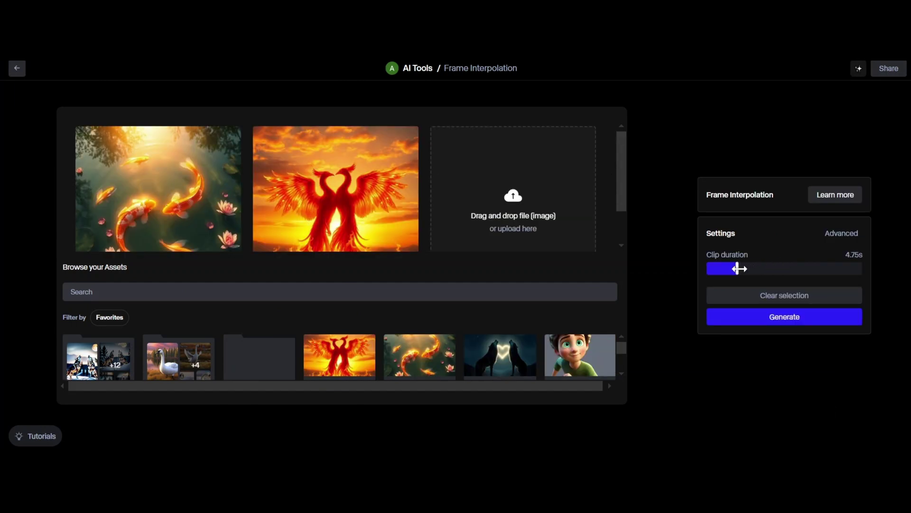
left_click(785, 316)
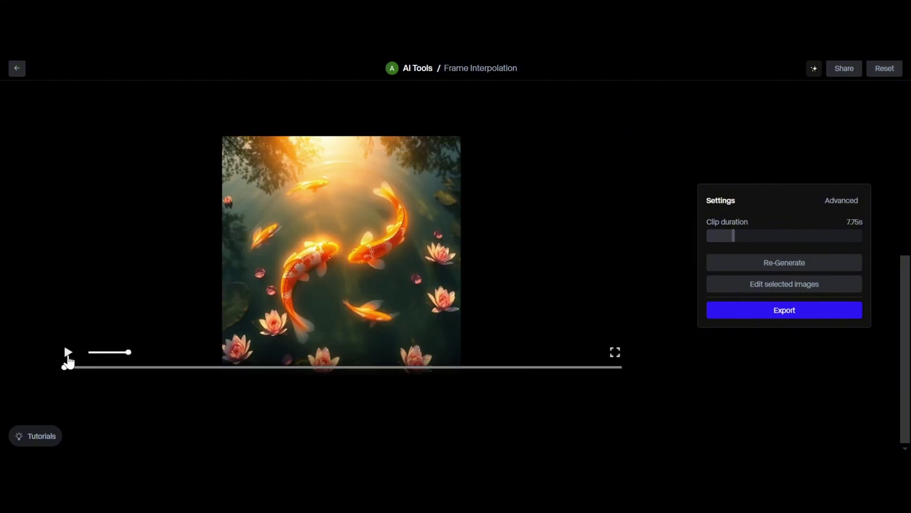
left_click(68, 357)
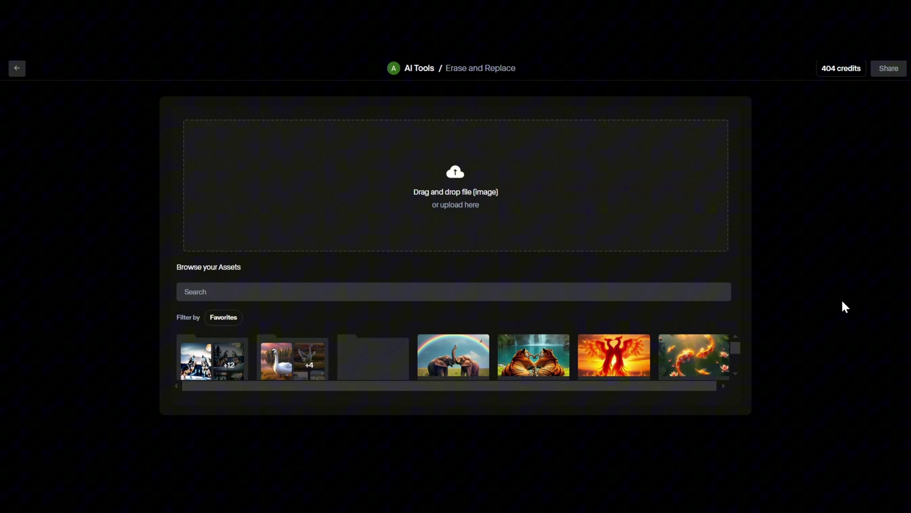
Load the koi pond image into Erase and Replace
left_click(693, 355)
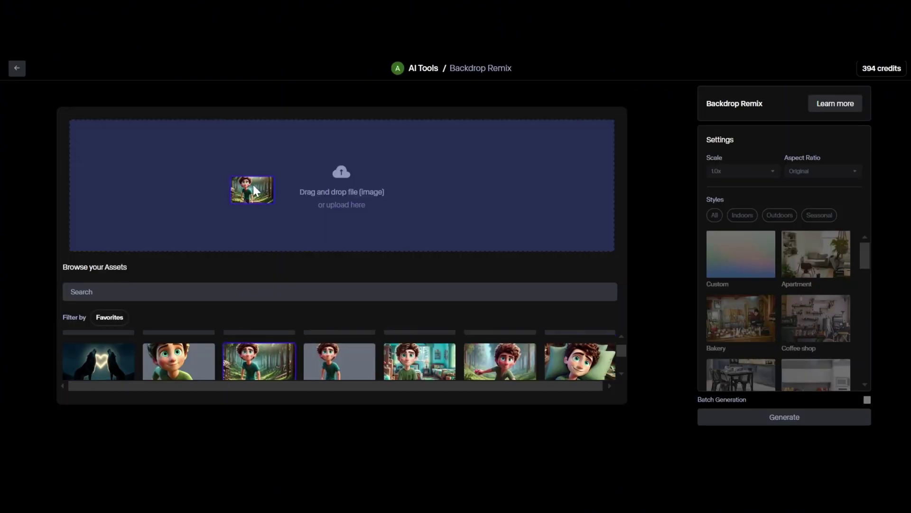
In Backdrop Remix, load the image of the boy in the forest and generate new backdrops with the Apartment and Winter styles
left_click(612, 343)
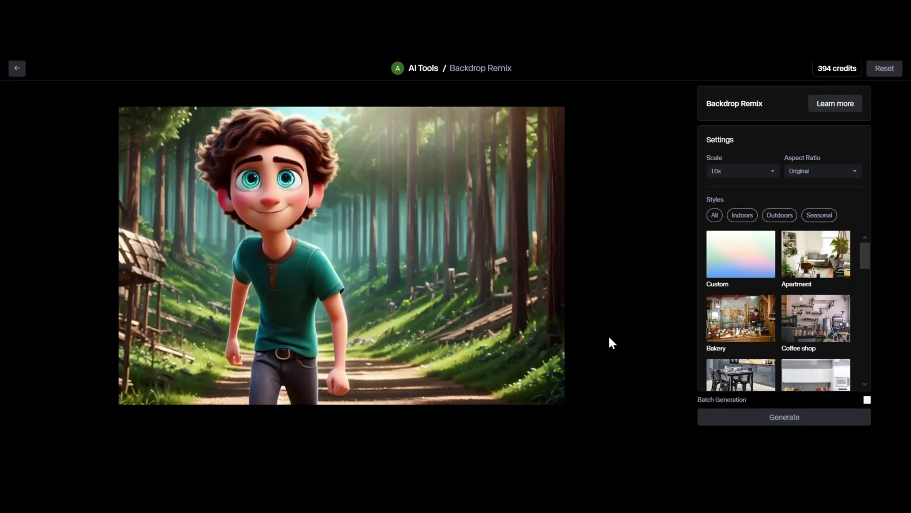
left_click(811, 247)
left_click(799, 418)
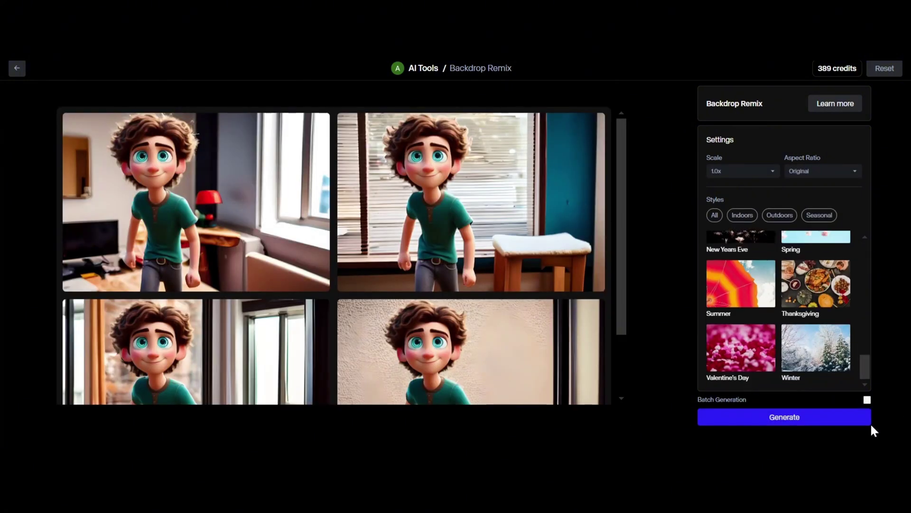
left_click(816, 348)
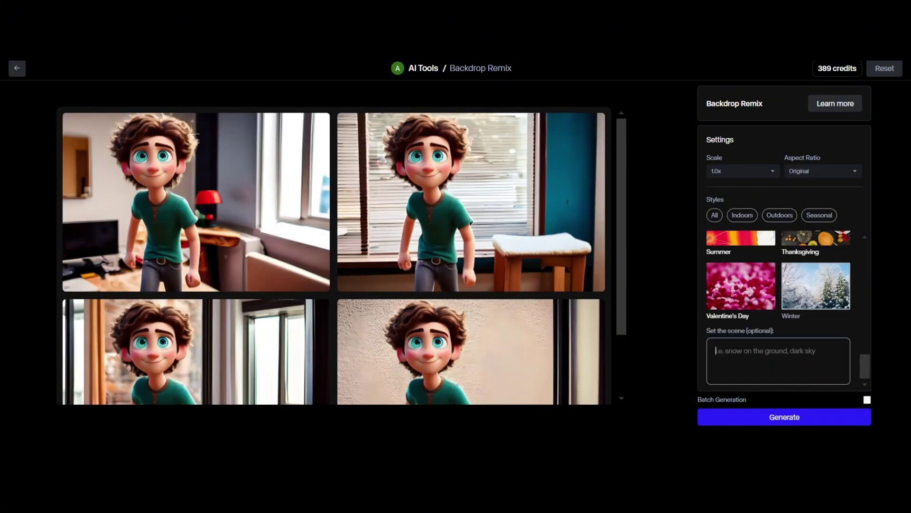
left_click(789, 418)
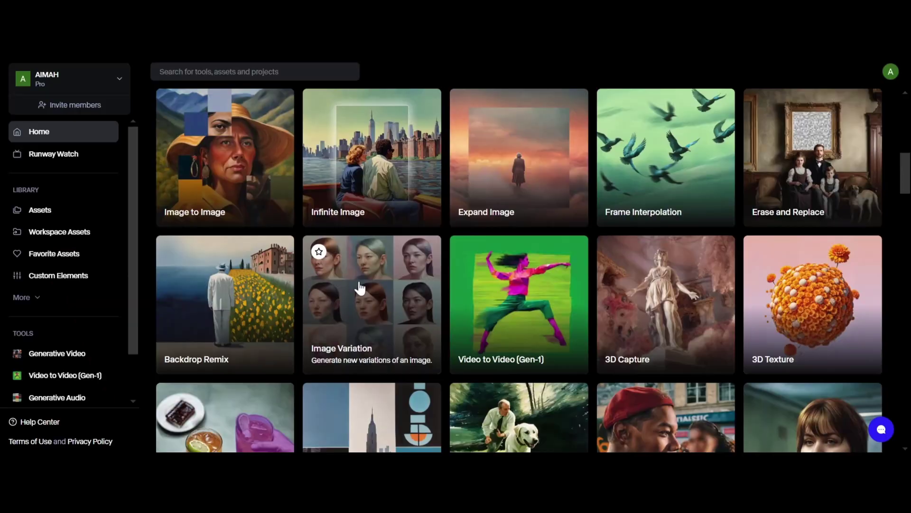
In Image Variation, load the koi pond image and generate four variations of it
left_click(360, 285)
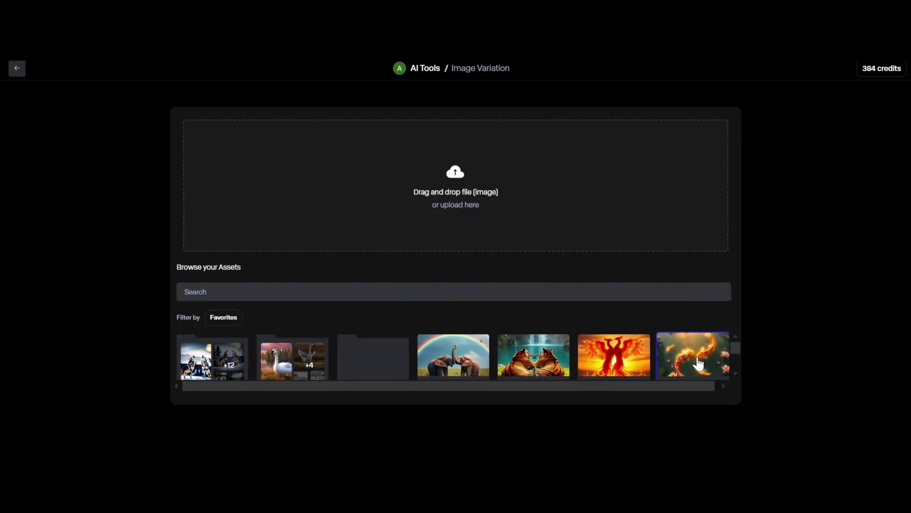
left_click_drag(698, 363, 469, 190)
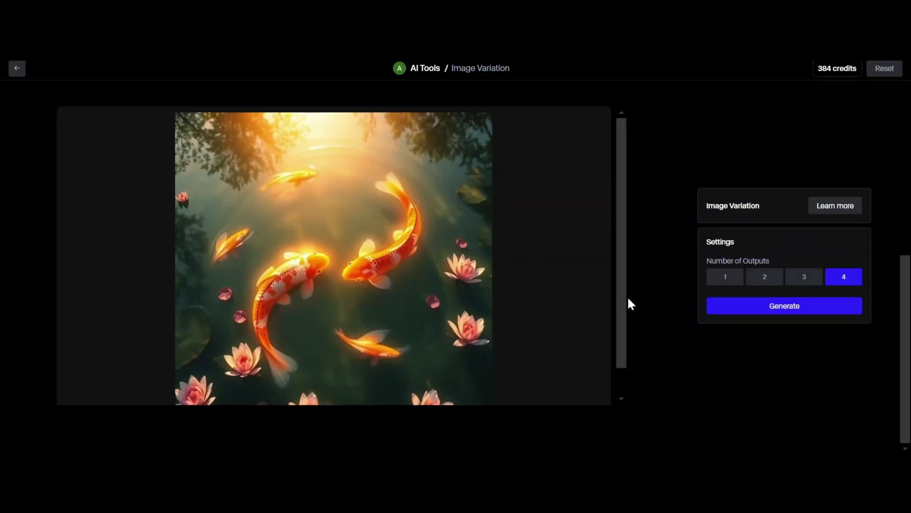
left_click(774, 309)
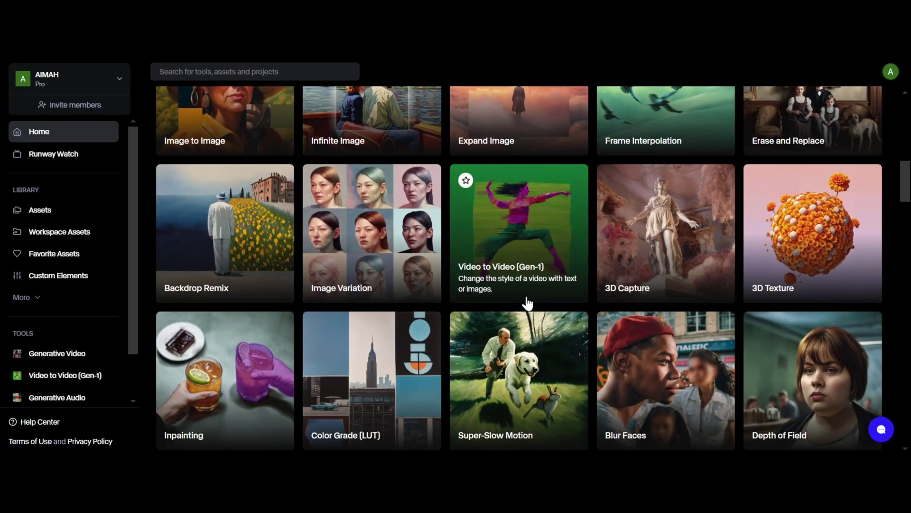
In Video to Video (Gen-1), restyle the boy-on-bicycle video with the Claymation preset at 75% style strength and play the result
left_click(505, 232)
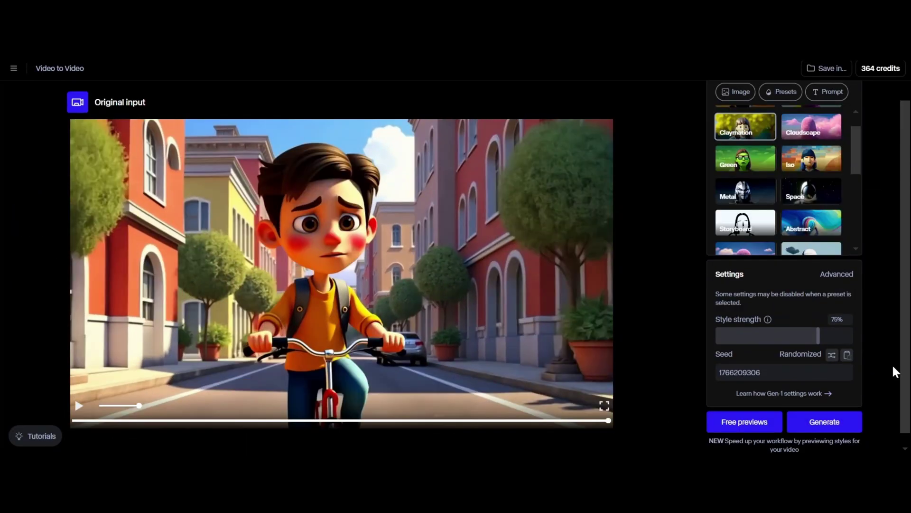
left_click(826, 422)
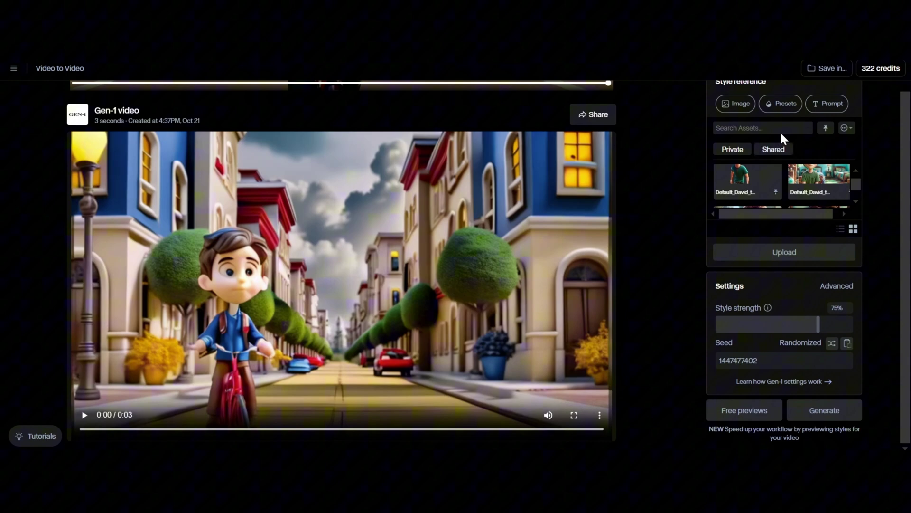
left_click(782, 106)
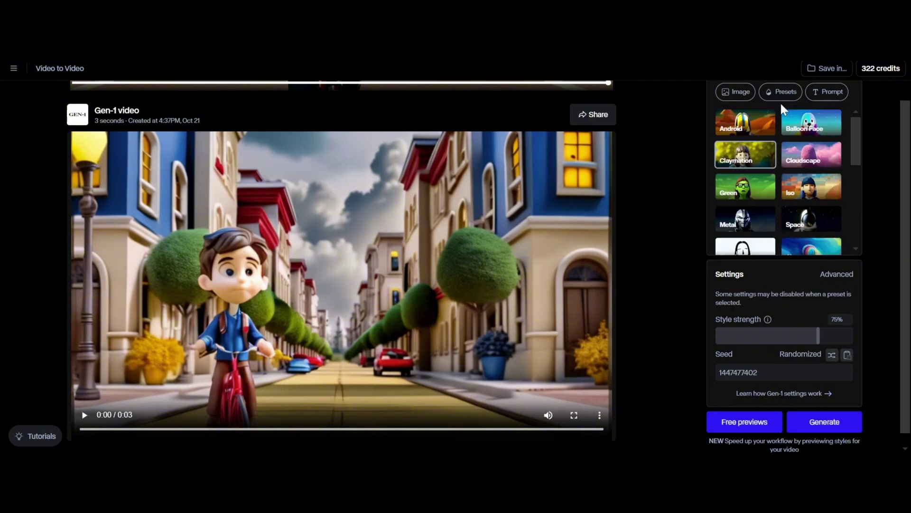
left_click(84, 415)
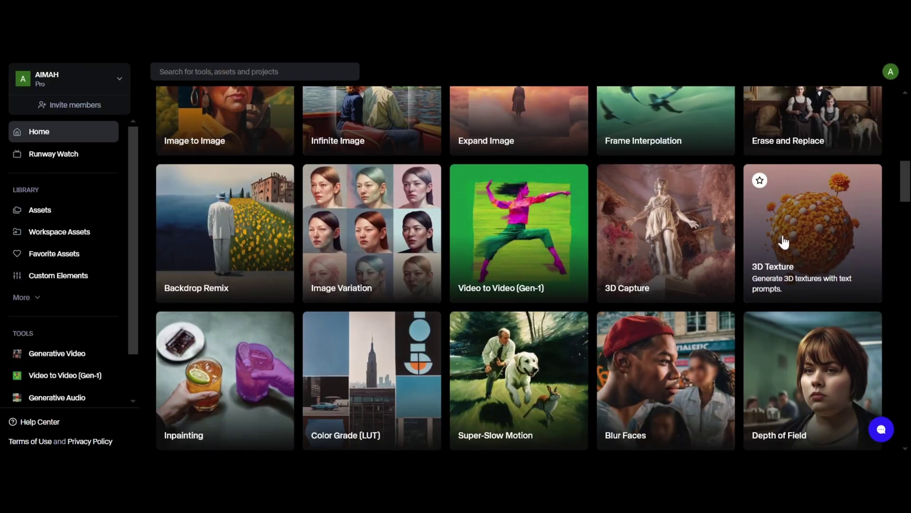
Open the 3D Texture tool
left_click(783, 242)
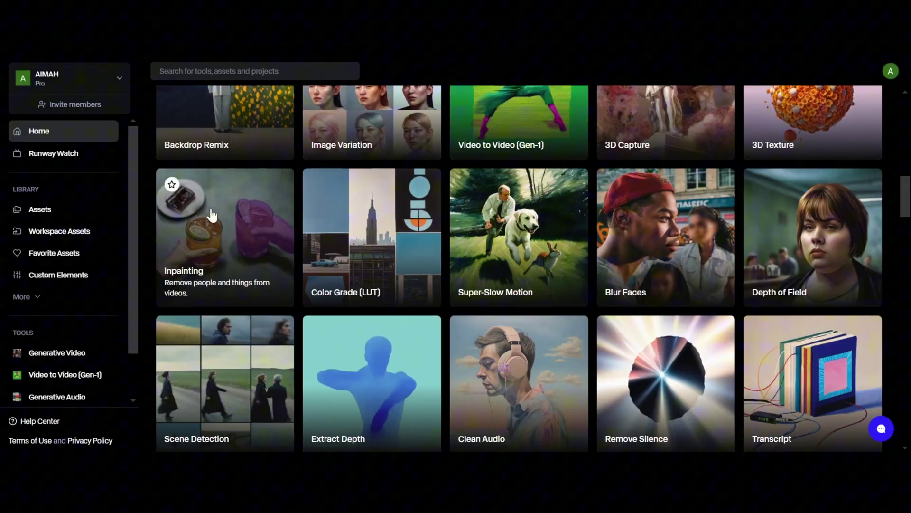
In Inpainting, brush over the smaller boy in the video with brush size 93 to remove him, and preview the result
left_click(212, 215)
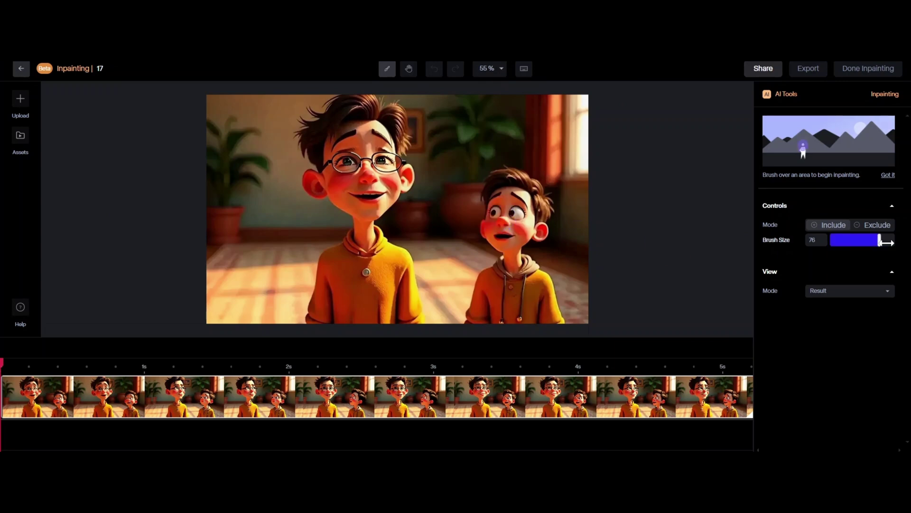
mouse_move(537, 228)
left_mouse_down()
mouse_move(491, 179)
mouse_move(524, 264)
mouse_move(474, 309)
mouse_move(549, 324)
left_mouse_up()
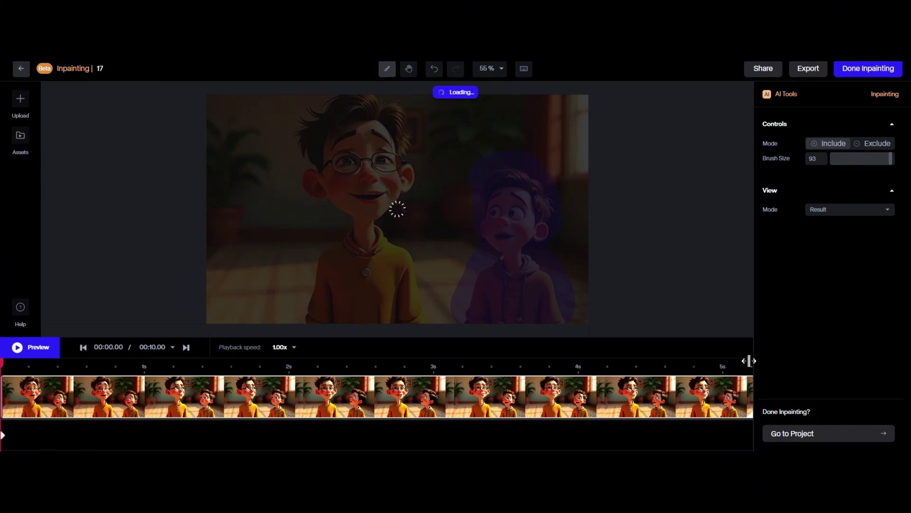
left_click(29, 352)
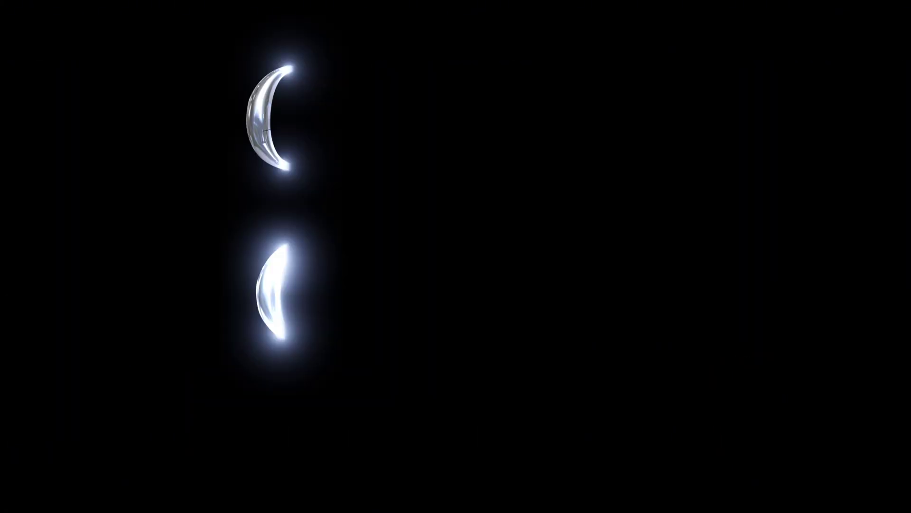
In Color Grade (LUT), generate a "green" grade and a "red" grade for the boy-on-bicycle video, and review the result
left_click(400, 241)
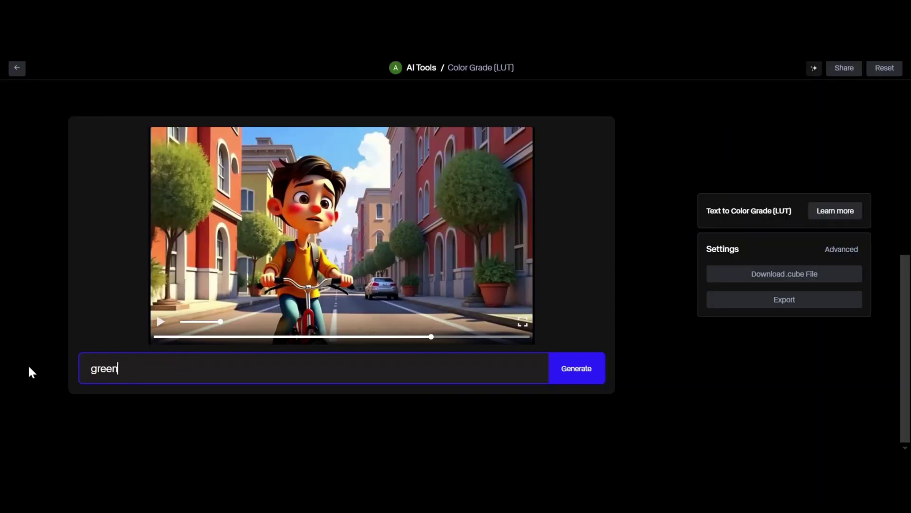
left_click(568, 366)
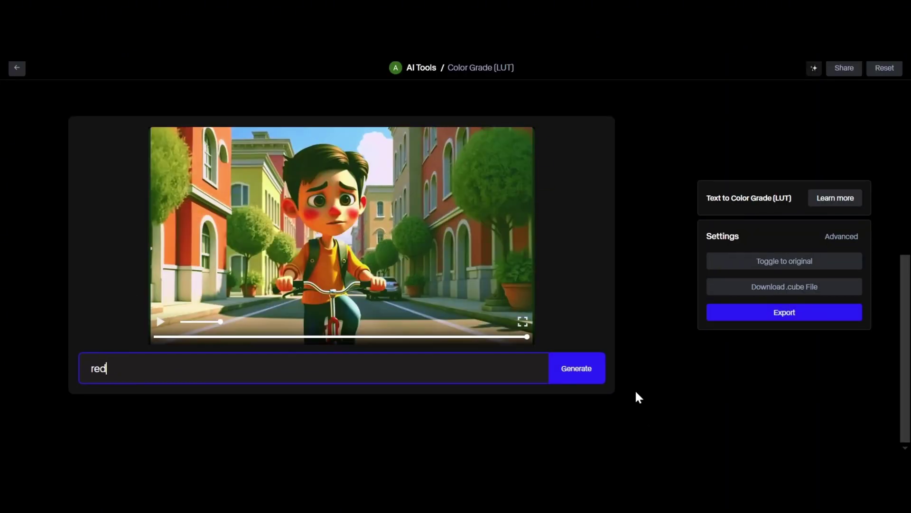
left_click(599, 372)
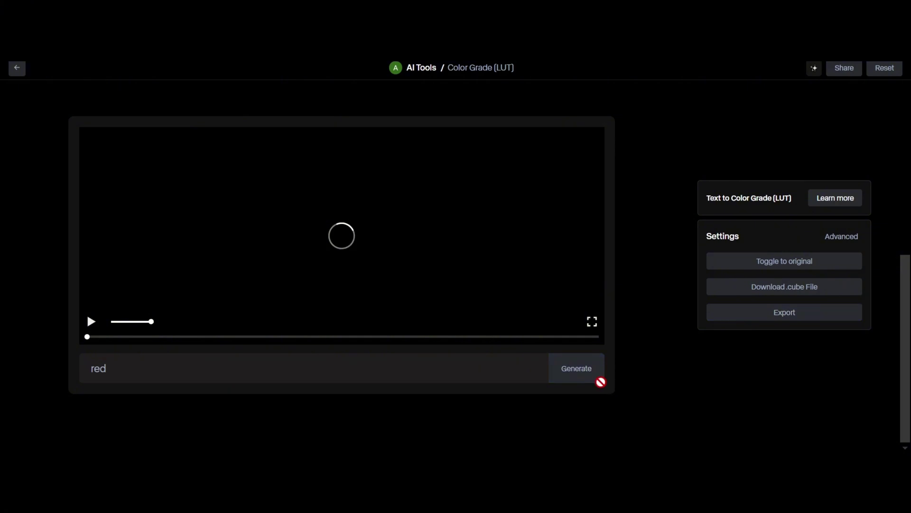
scroll(489, 233, "up", 3)
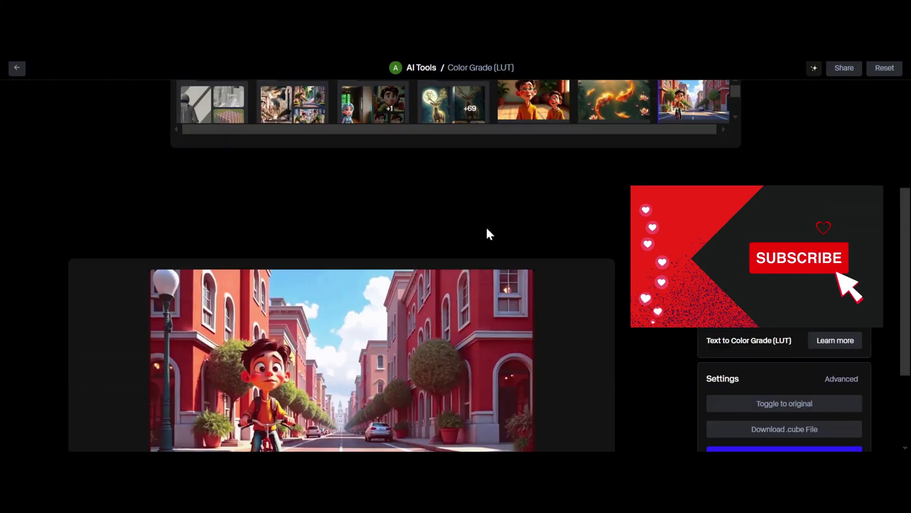
scroll(486, 226, "down", 3)
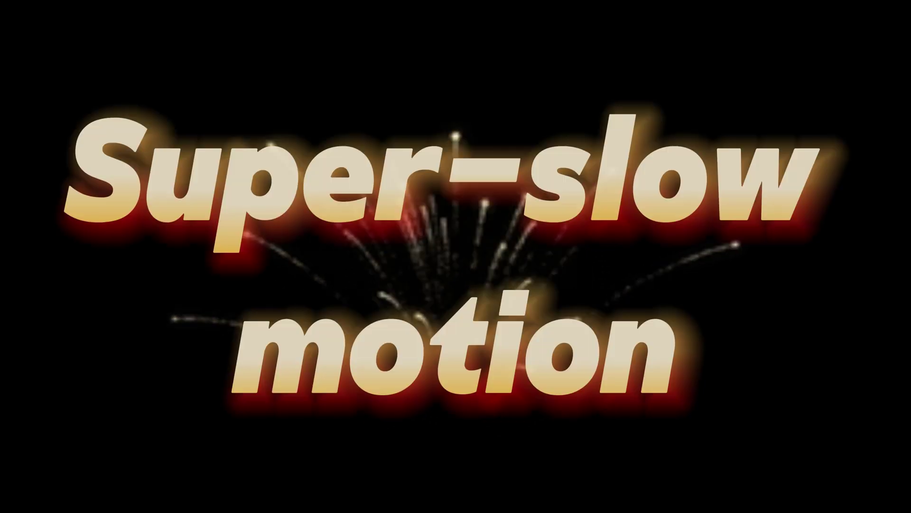
In Super-Slow Motion, process the loaded video at speed 0.21 and play the slowed clip
left_click(509, 320)
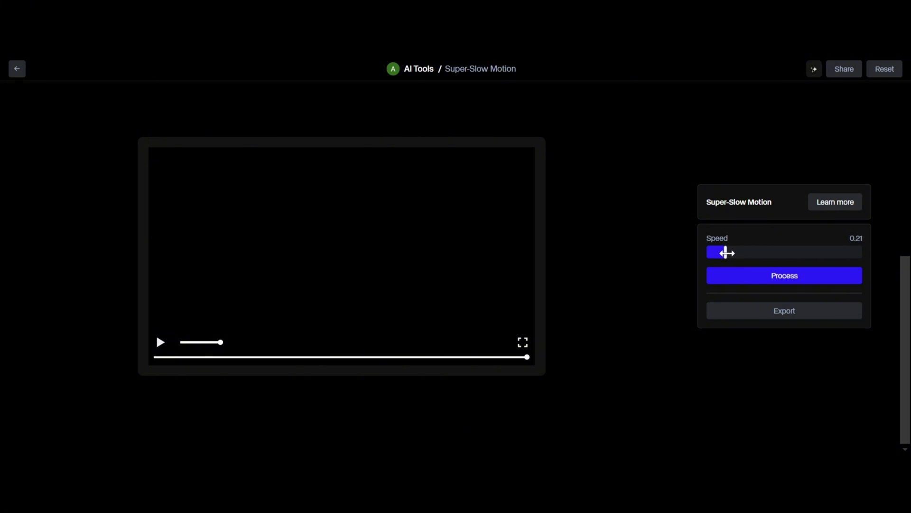
left_click(754, 280)
left_click(160, 342)
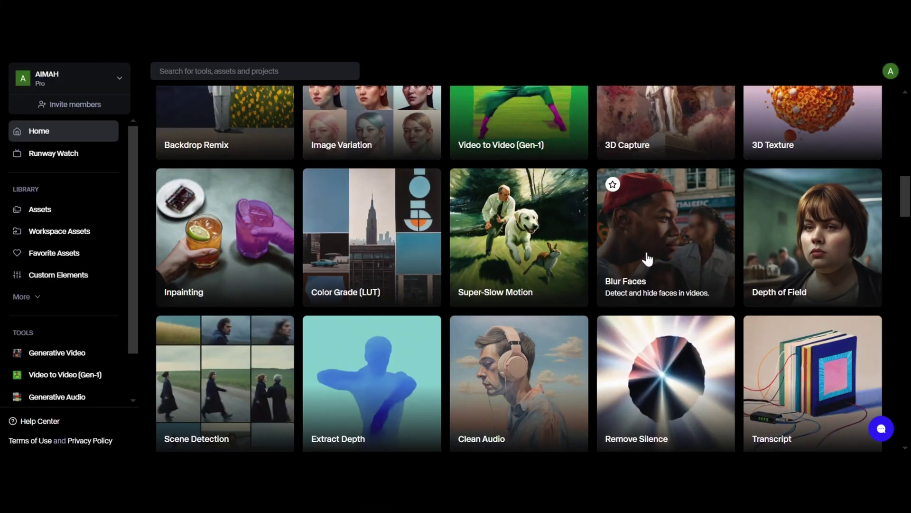
In Blur Faces, play the bedroom video with its faces blurred, increase the blur strength and play it again
left_click(657, 241)
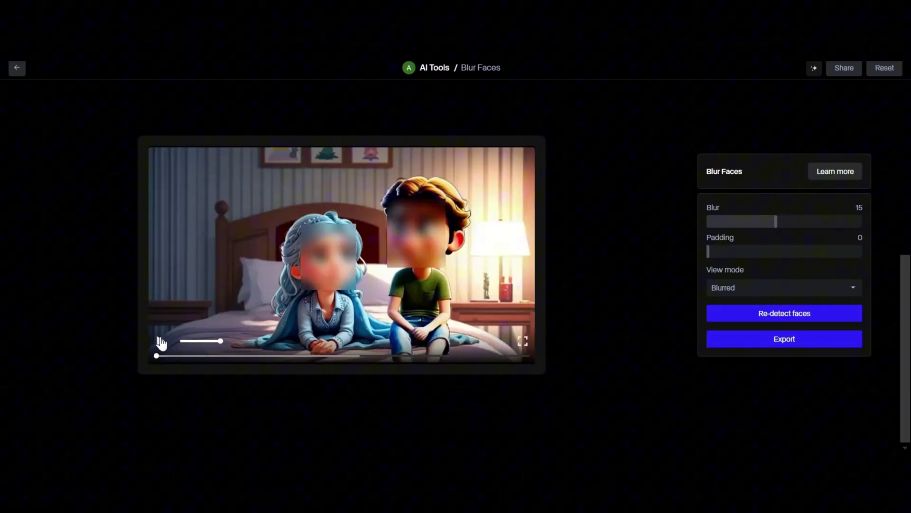
left_click(161, 341)
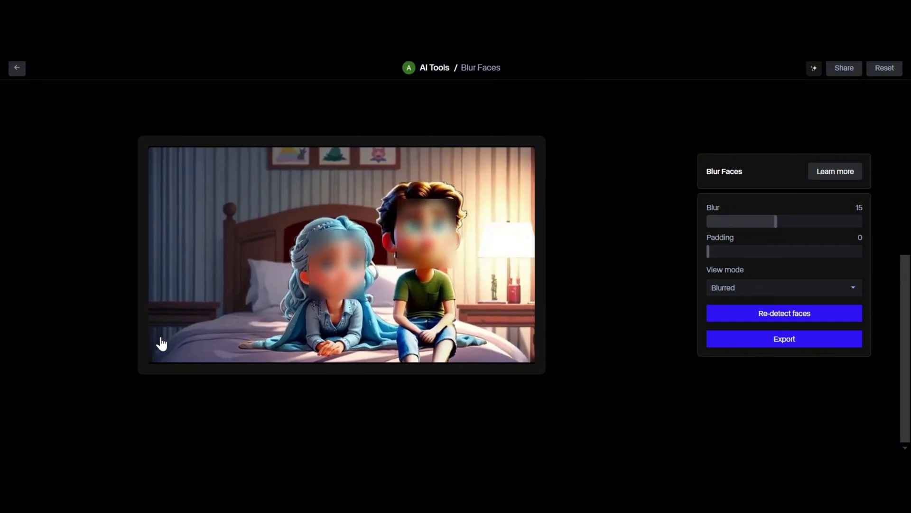
left_click_drag(778, 221, 851, 221)
left_click(160, 342)
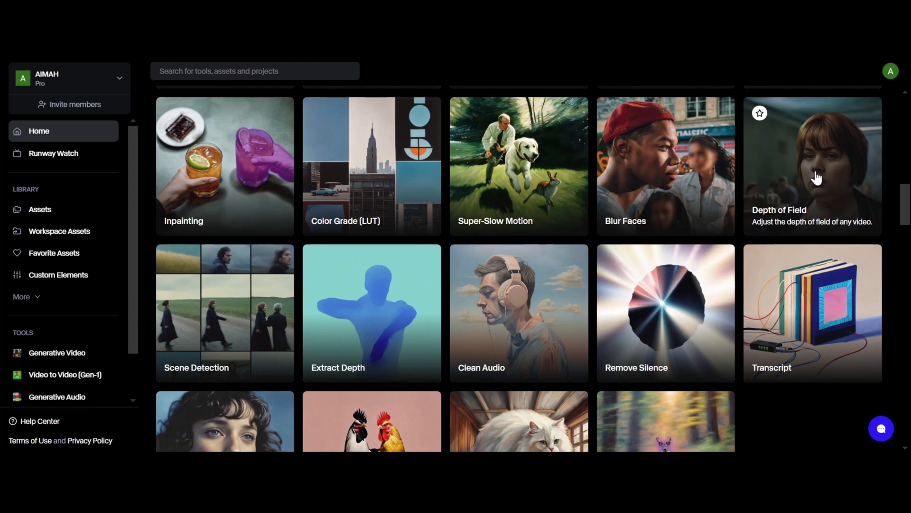
Open Depth of Field and load the video of the man with glasses and the boy
left_click(816, 175)
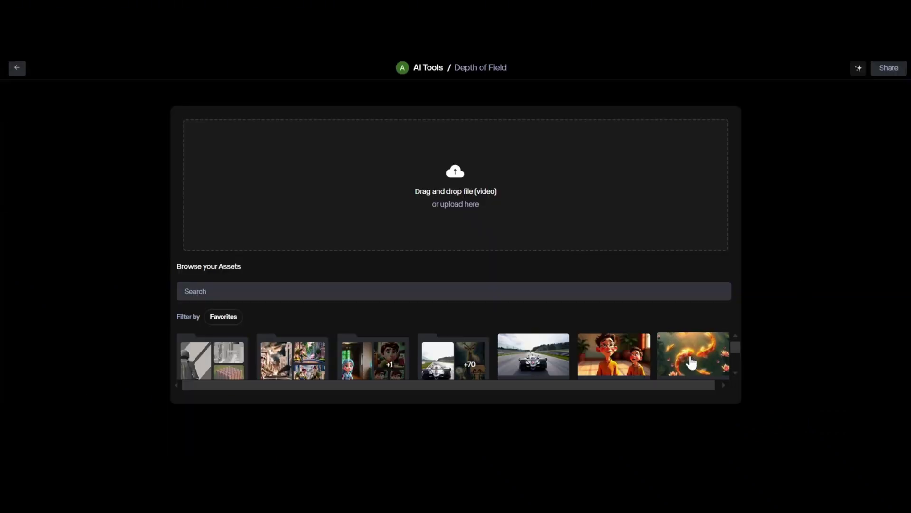
left_click(610, 363)
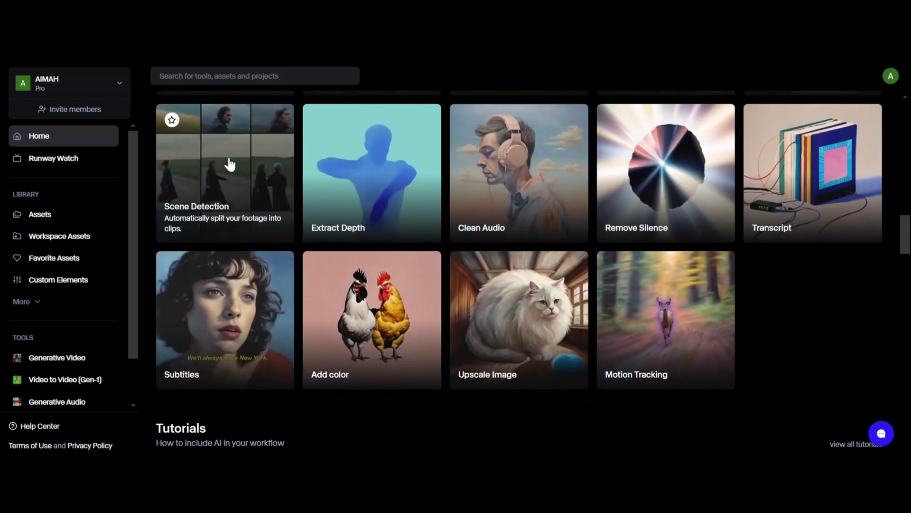
In Scene Detection, play the split scenes of Alien.mp4, export them all as SD MP4 with audio, and view an exported clip
left_click(230, 162)
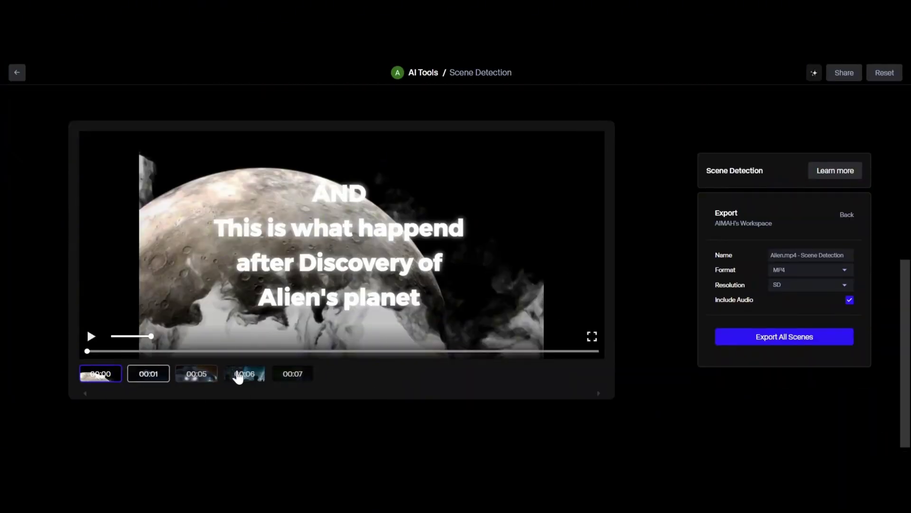
left_click(91, 336)
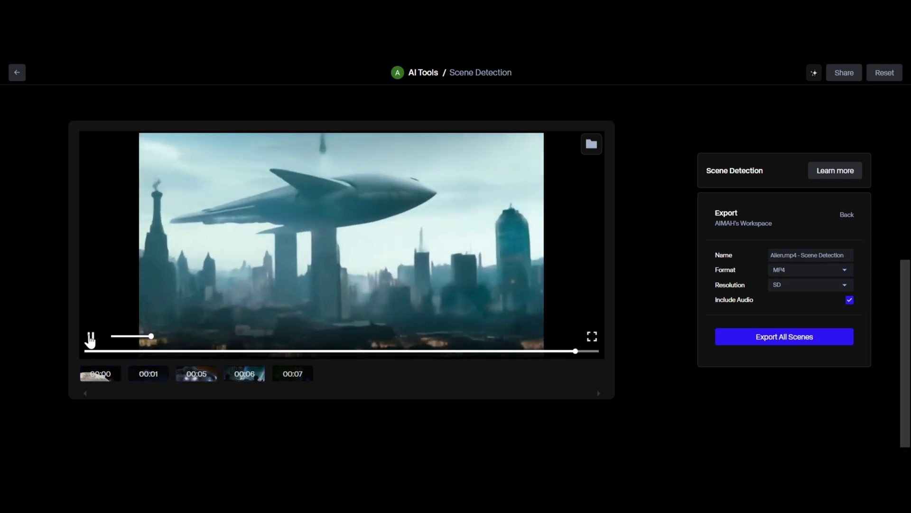
left_click(90, 338)
left_click(794, 338)
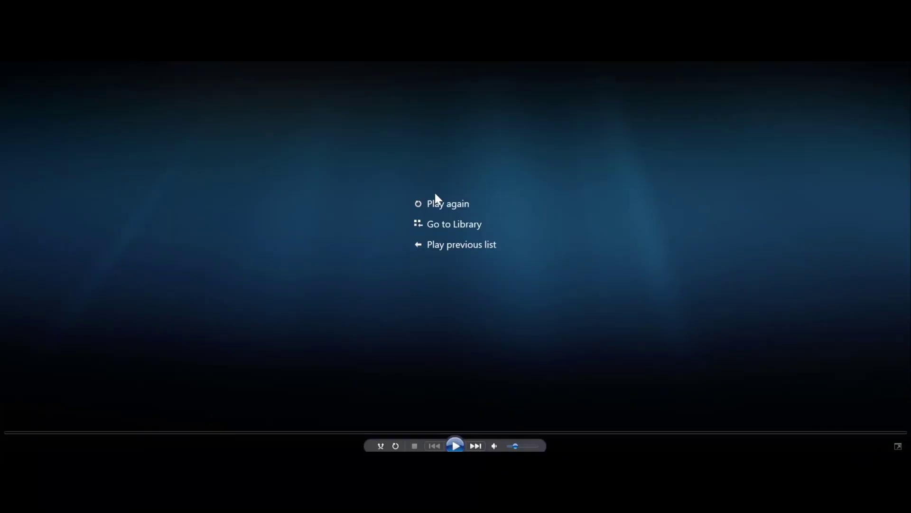
left_click(435, 192)
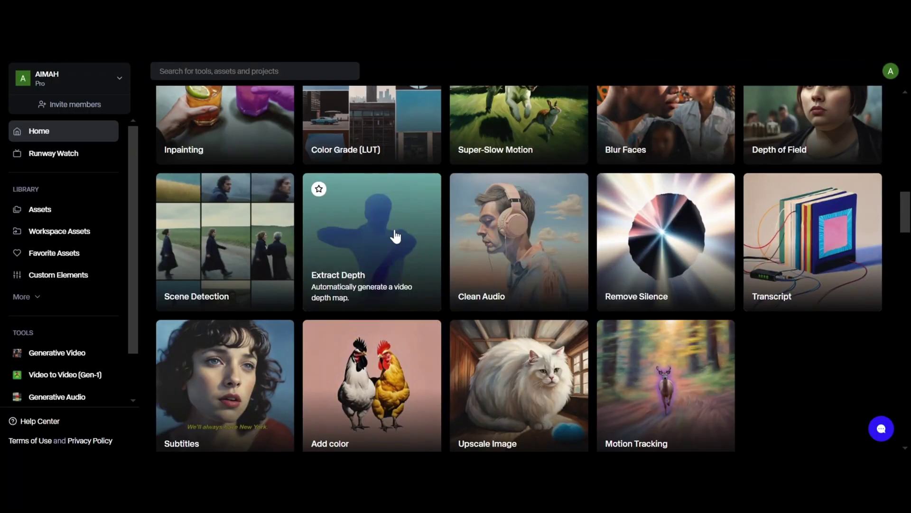
In Extract Depth, load the video of the man with glasses and the boy, process its depth map and play it
left_click(397, 234)
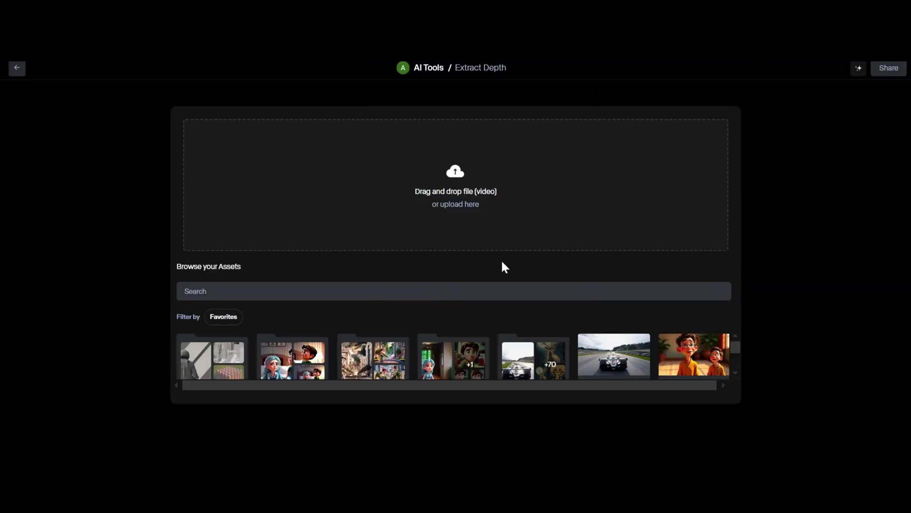
left_click(717, 375)
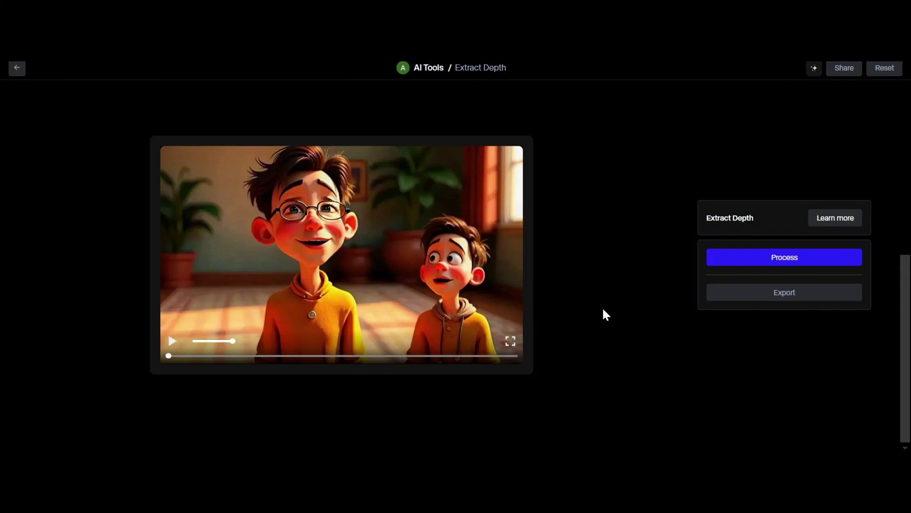
left_click(758, 259)
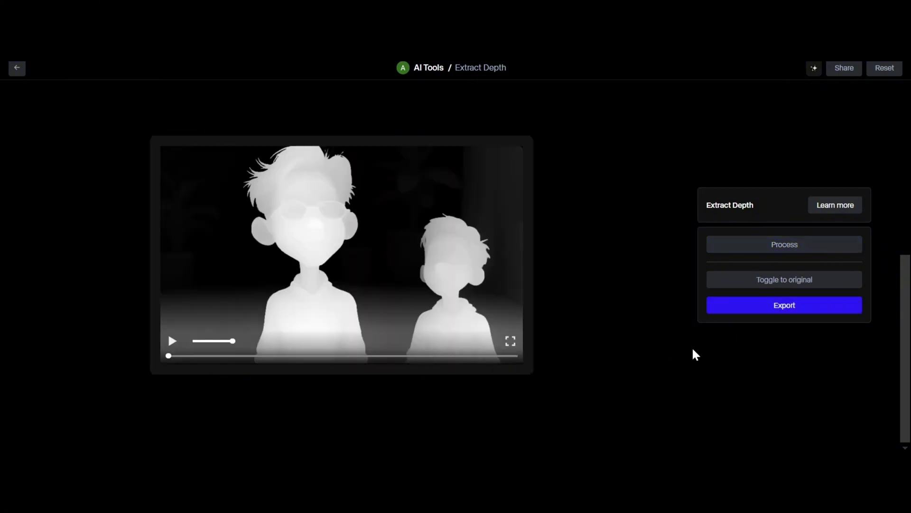
left_click(173, 341)
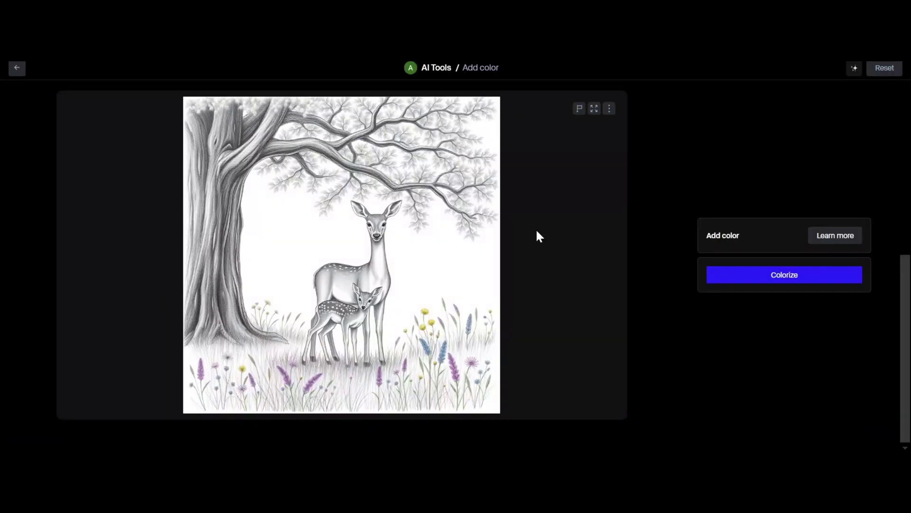
In Add Color, colorize the deer drawing and view its original, and colorize the black-and-white family living room photo
left_click(734, 276)
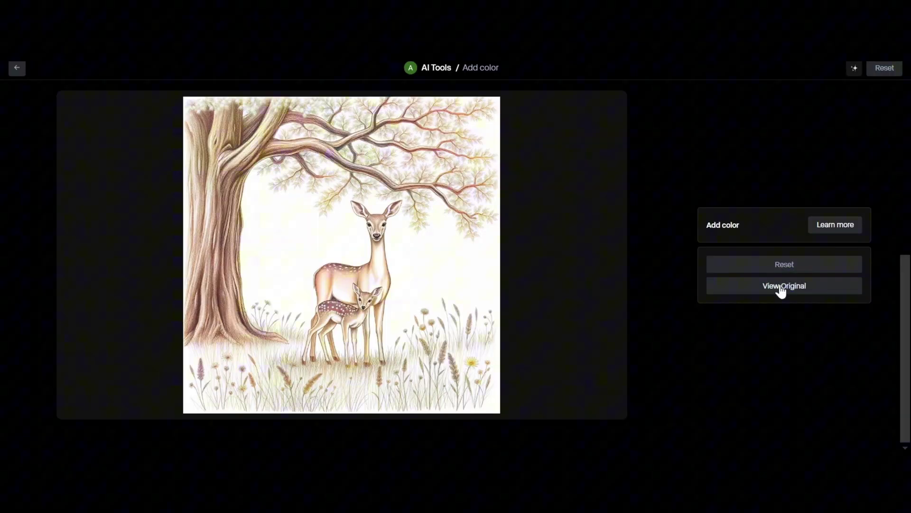
left_click(781, 290)
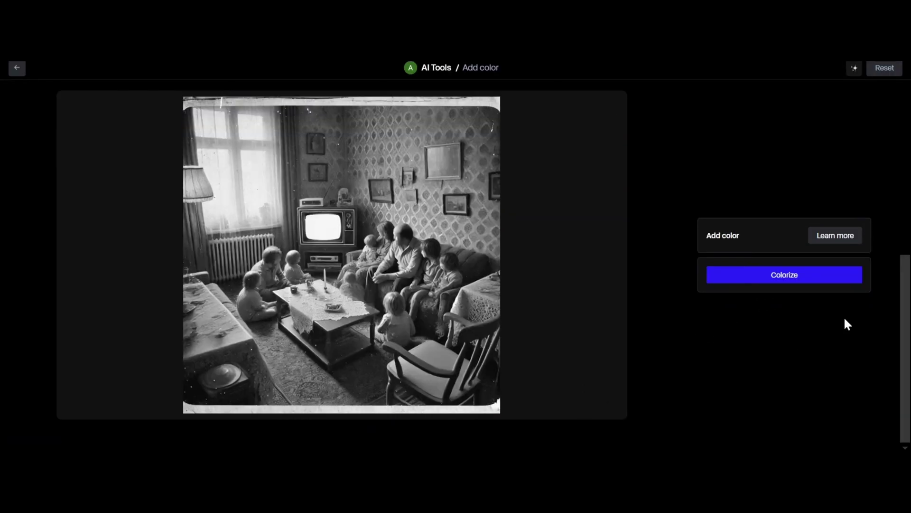
left_click(782, 280)
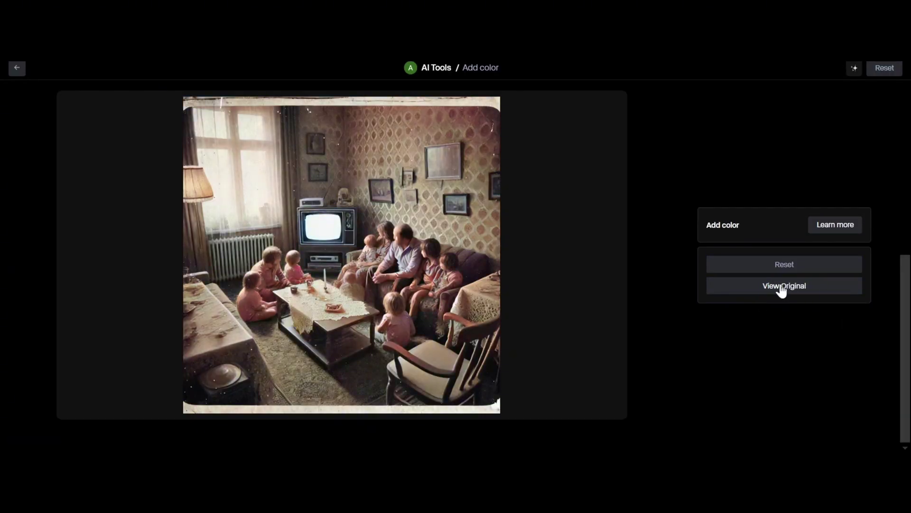
Upscale the cyborg woman portrait to 4418 x 3840 (4K), and compare the original and upscaled versions up close
left_click(790, 285)
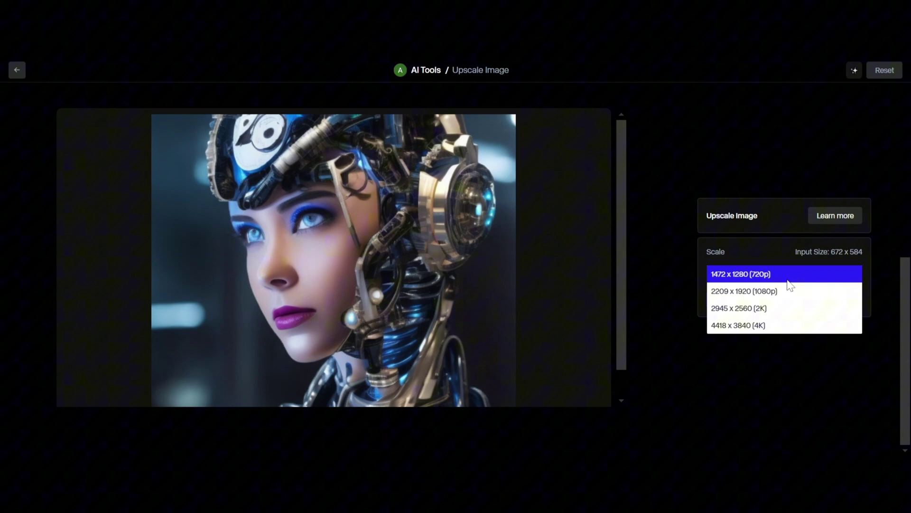
left_click(760, 325)
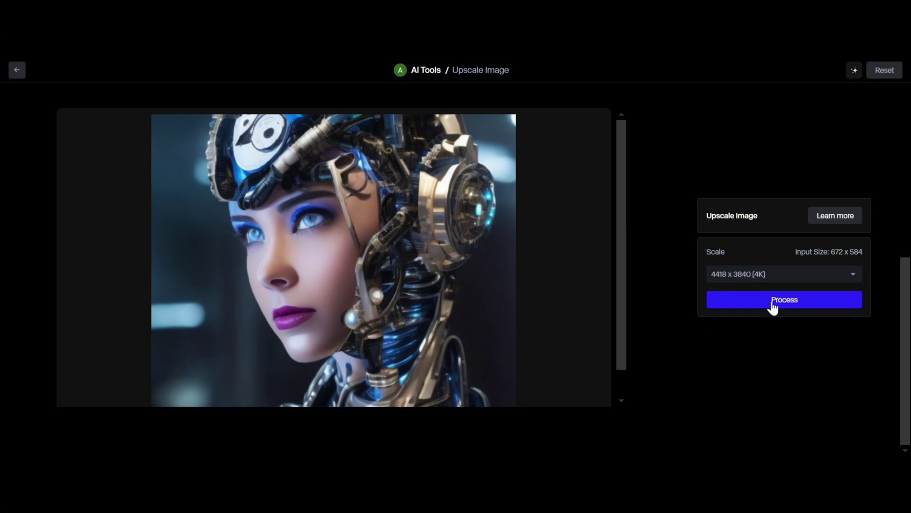
left_click(774, 303)
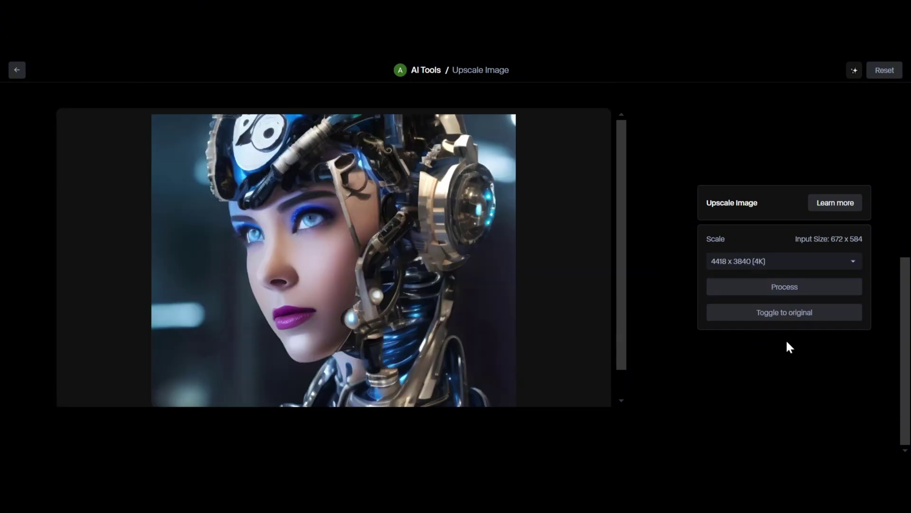
left_click(778, 314)
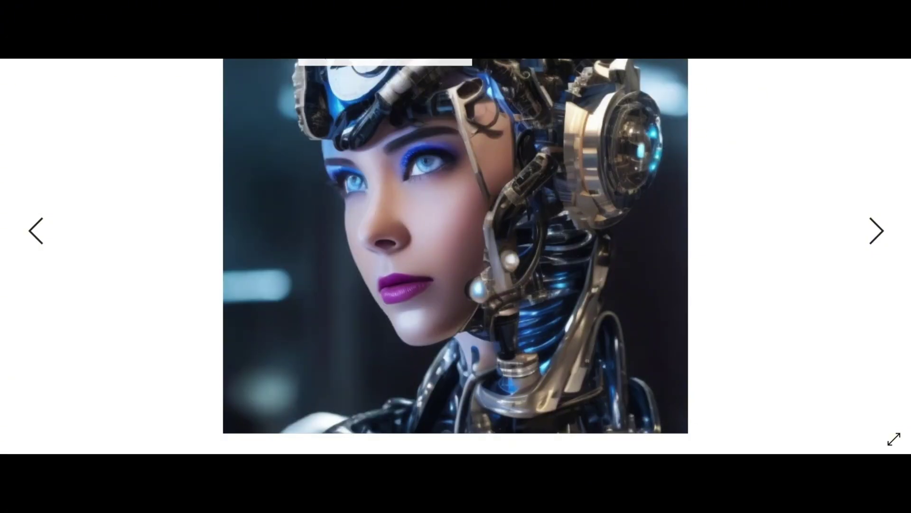
left_click(574, 252)
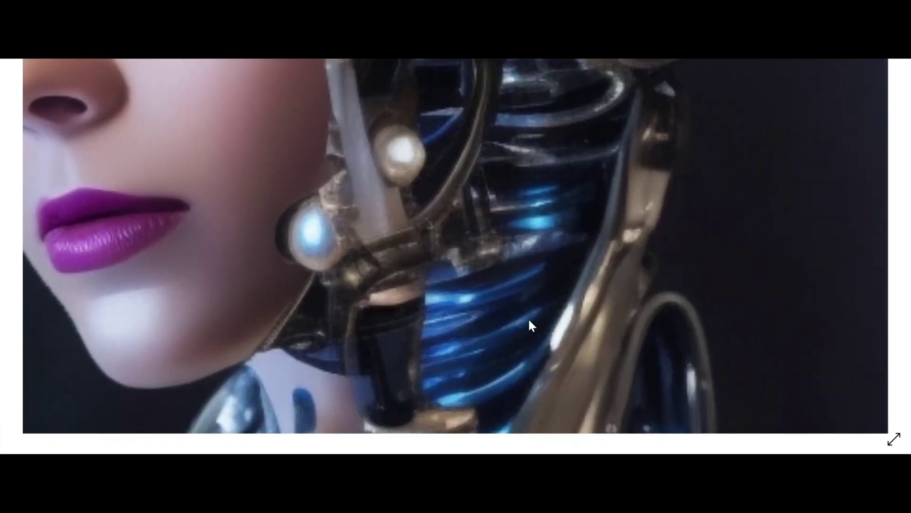
left_click(609, 309)
left_click(617, 304)
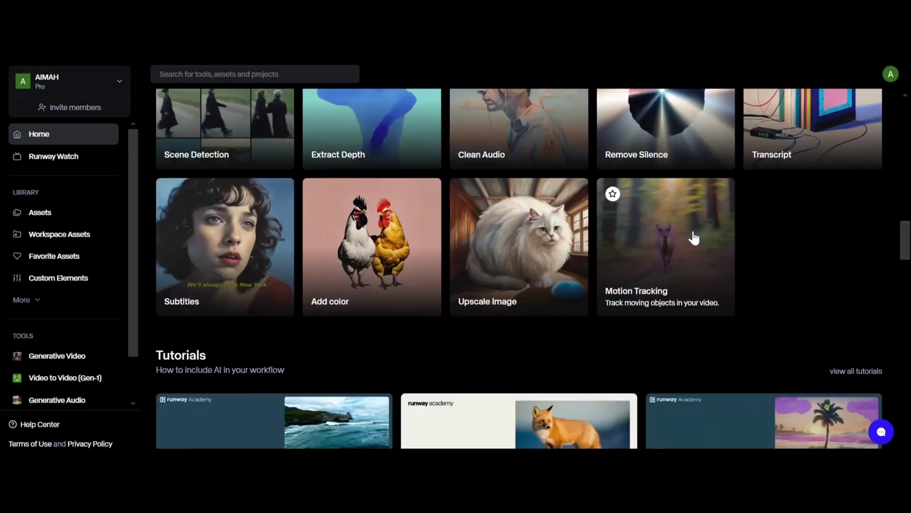
In Motion Tracking, add 1 4K 4K 4K.mp4 to the timeline, preview the tracking of the boy on the bicycle and finish it
left_click(692, 236)
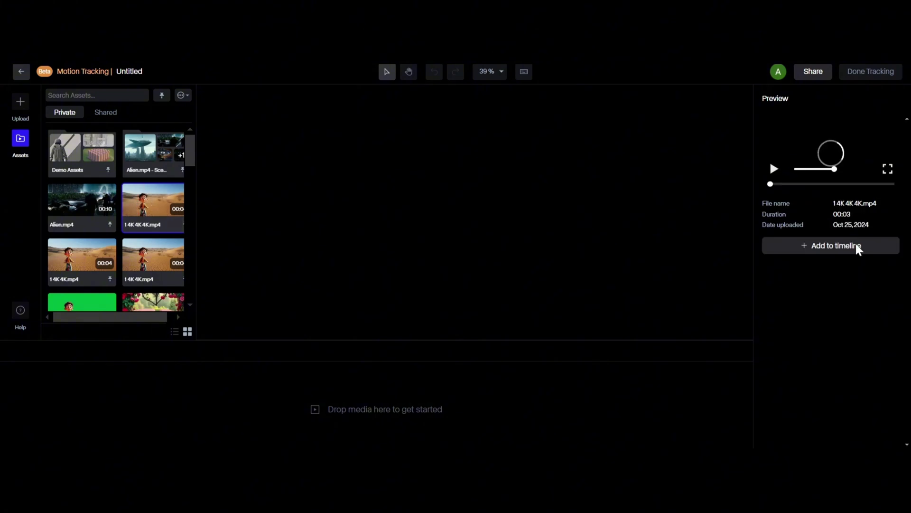
left_click(850, 246)
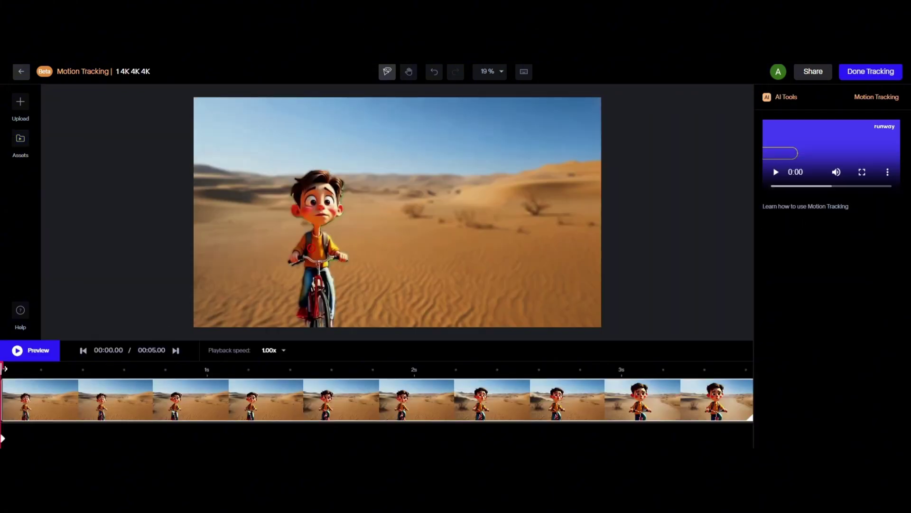
left_click(23, 356)
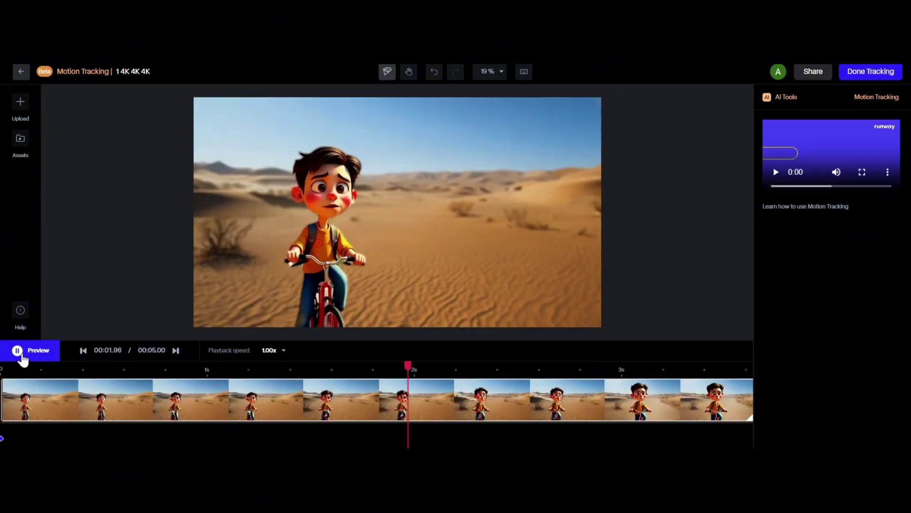
left_click(868, 74)
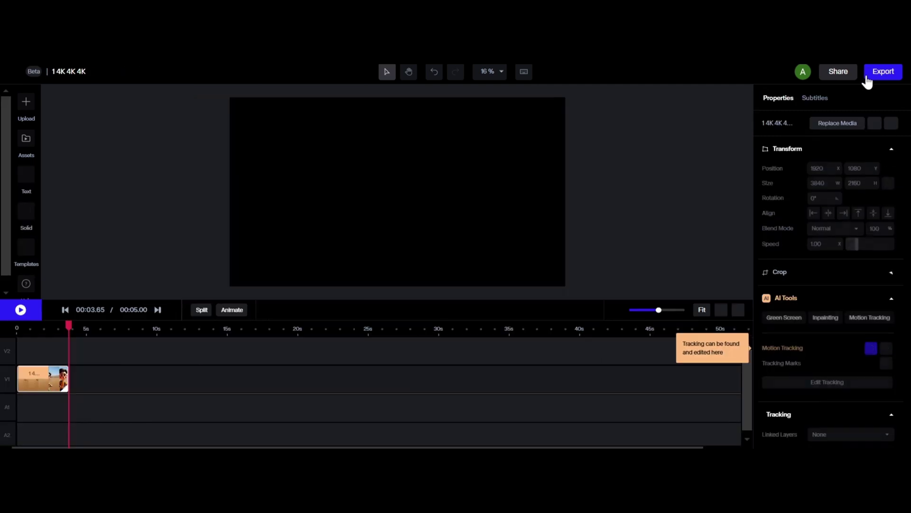
Add the text "Wow! This is Amazing!" at the timeline start, place it beside the boy's head and trim it to the video clip's length
left_click_drag(70, 328, 18, 328)
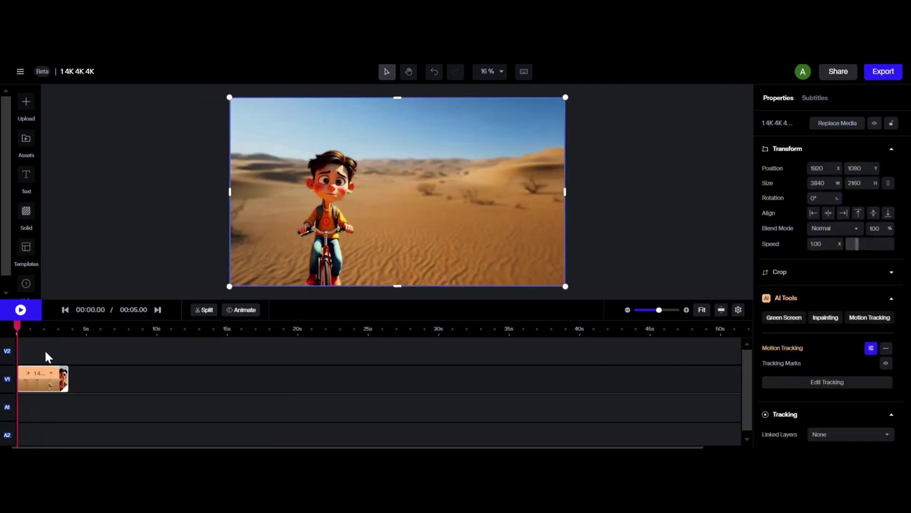
left_click(26, 176)
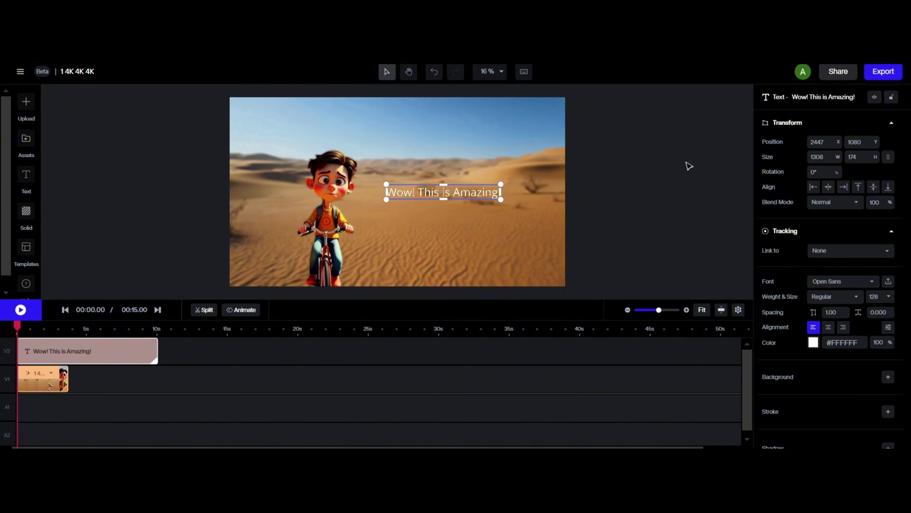
left_click(654, 225)
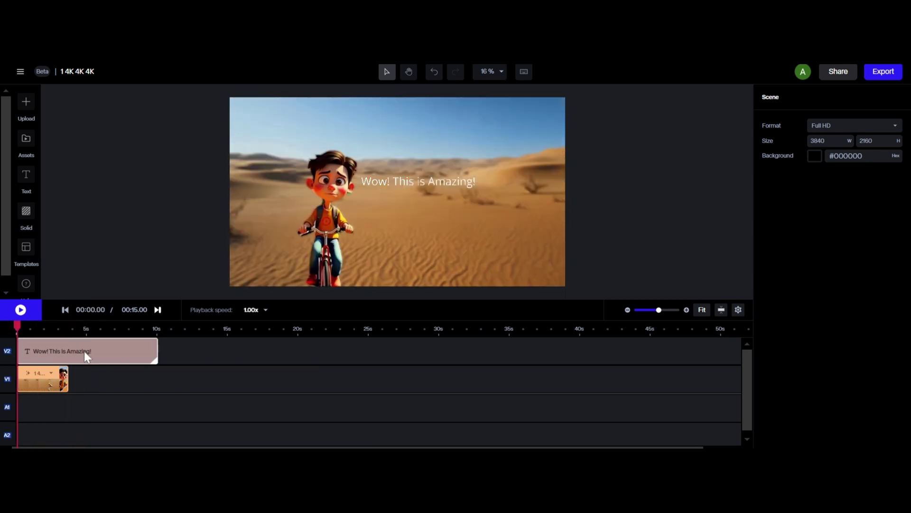
left_click_drag(159, 353, 71, 349)
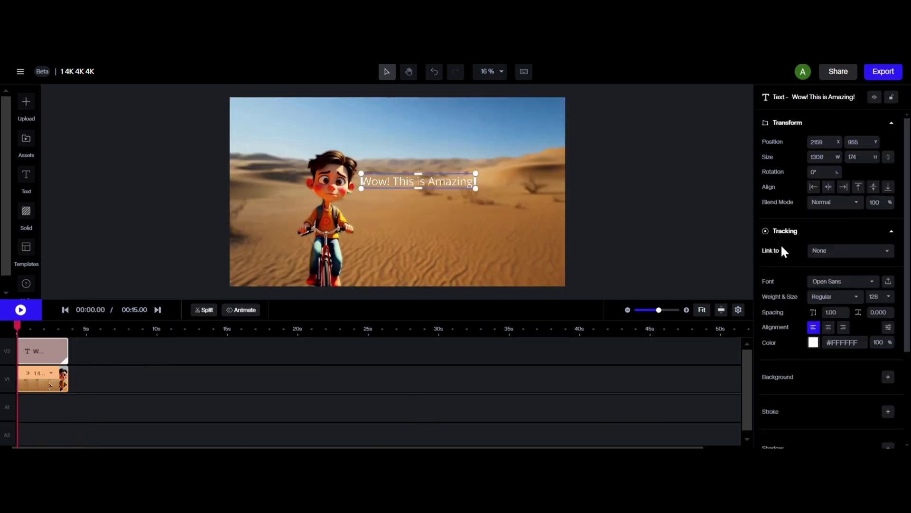
Link the text's tracking to 1 4K 4K 4K.mp4, place the text just above the boy's head and play the result
left_click(857, 256)
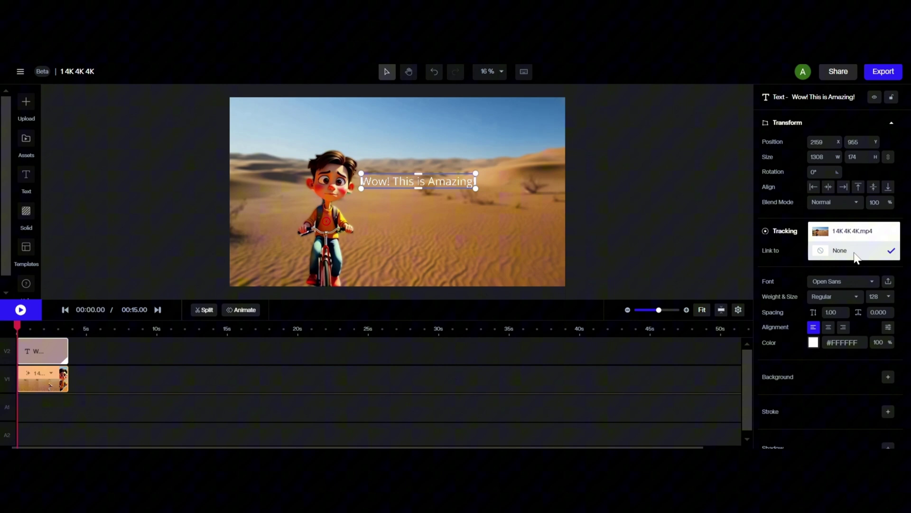
left_click(826, 235)
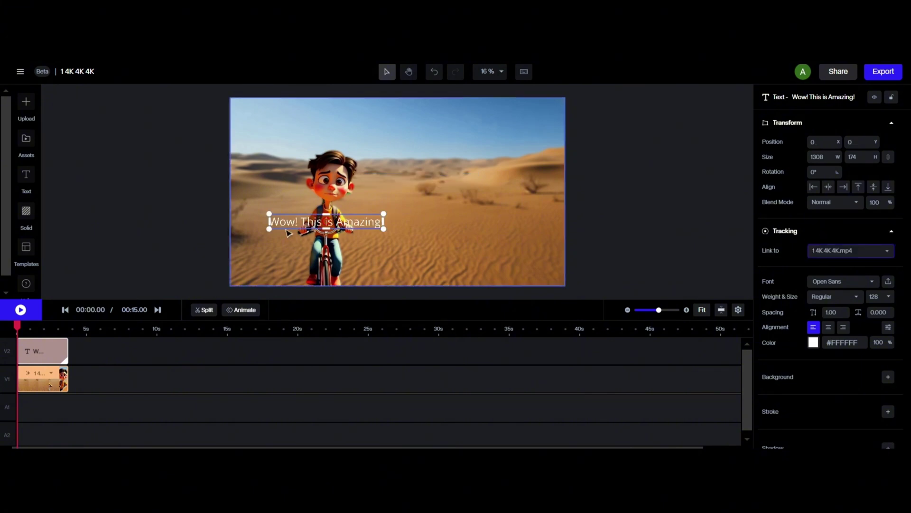
left_click_drag(296, 227, 355, 143)
left_click(26, 311)
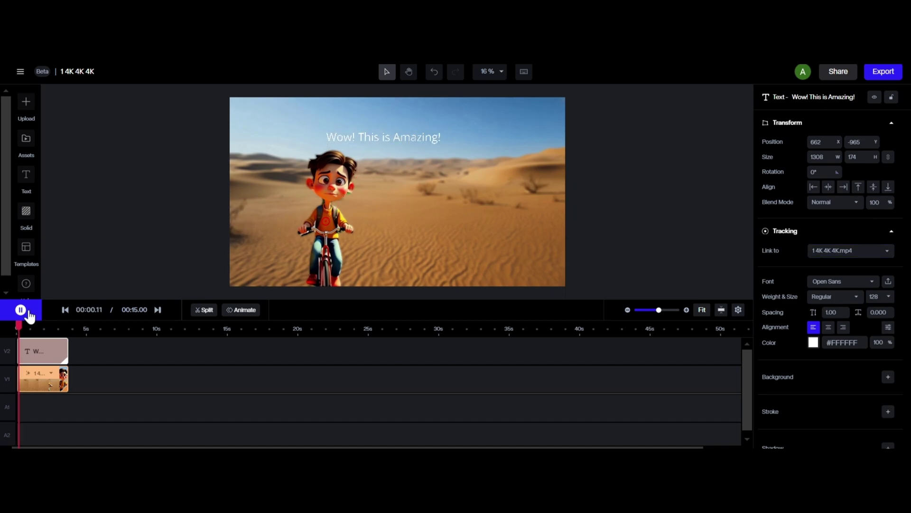